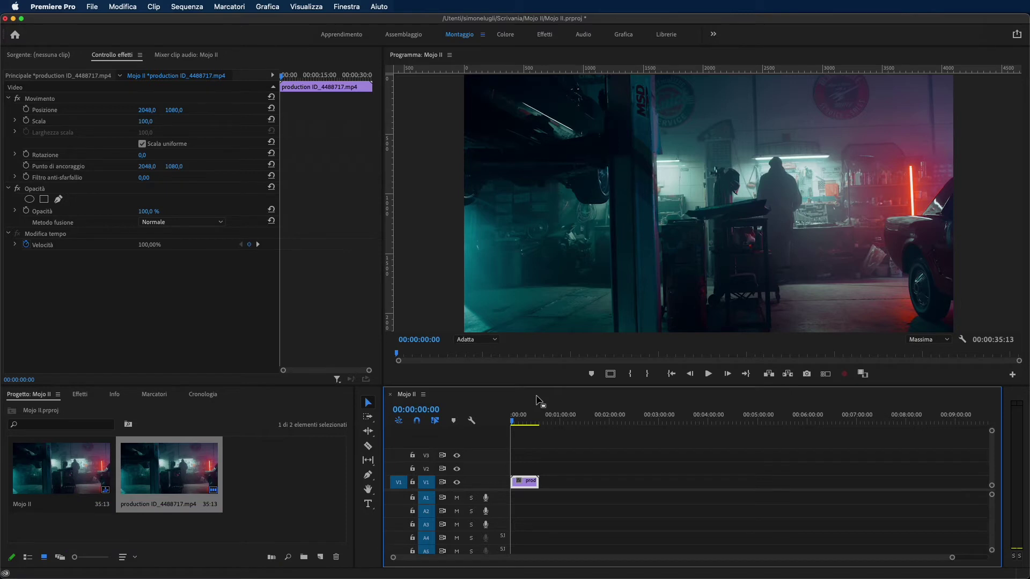
# - Preview the garage clip, then search the effects library for 'magic bu'
pyautogui.moveTo(512, 426); pyautogui.dragTo(524, 424)
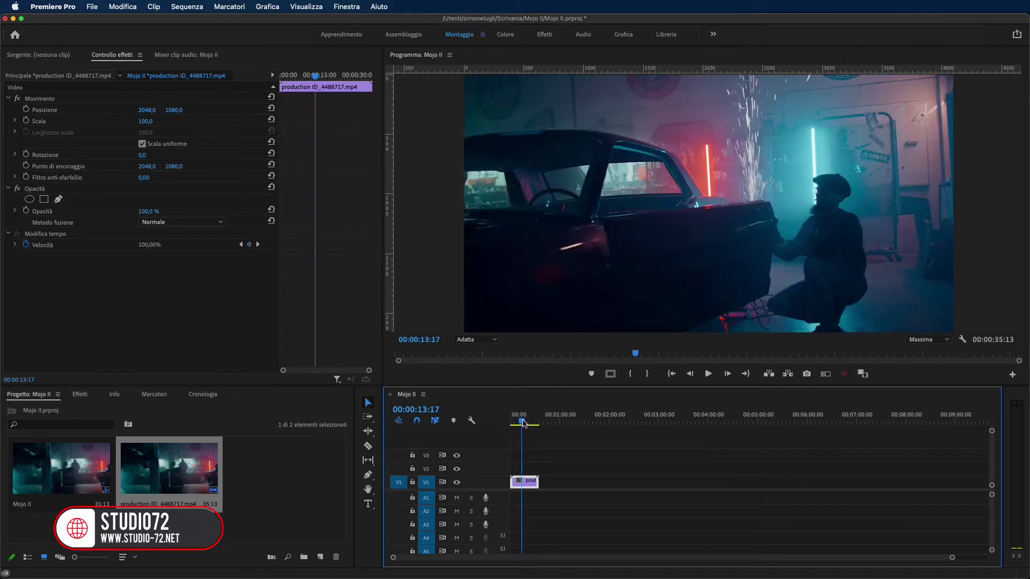
pyautogui.moveTo(524, 424); pyautogui.dragTo(511, 424)
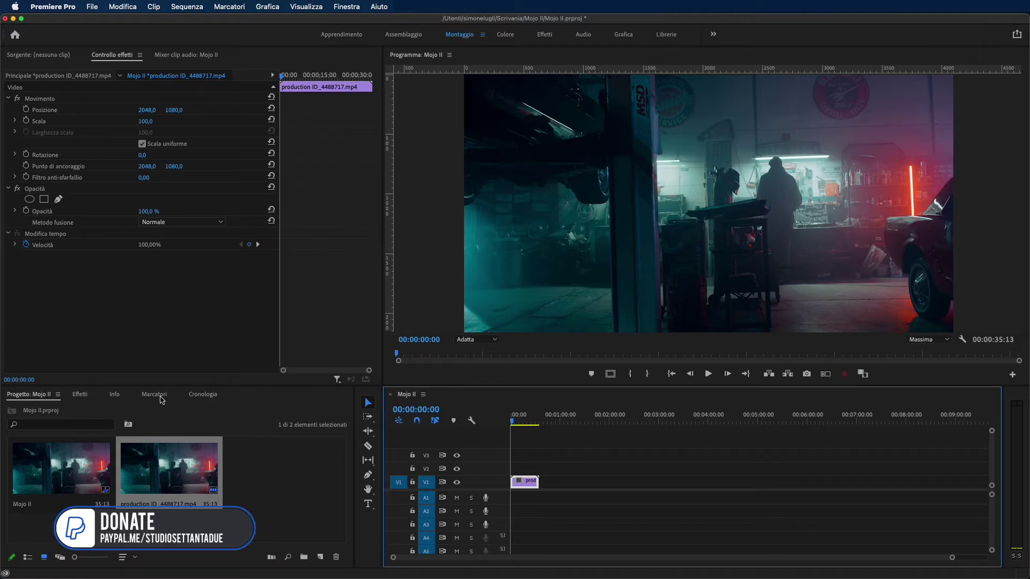
pyautogui.click(78, 396)
pyautogui.click(74, 409)
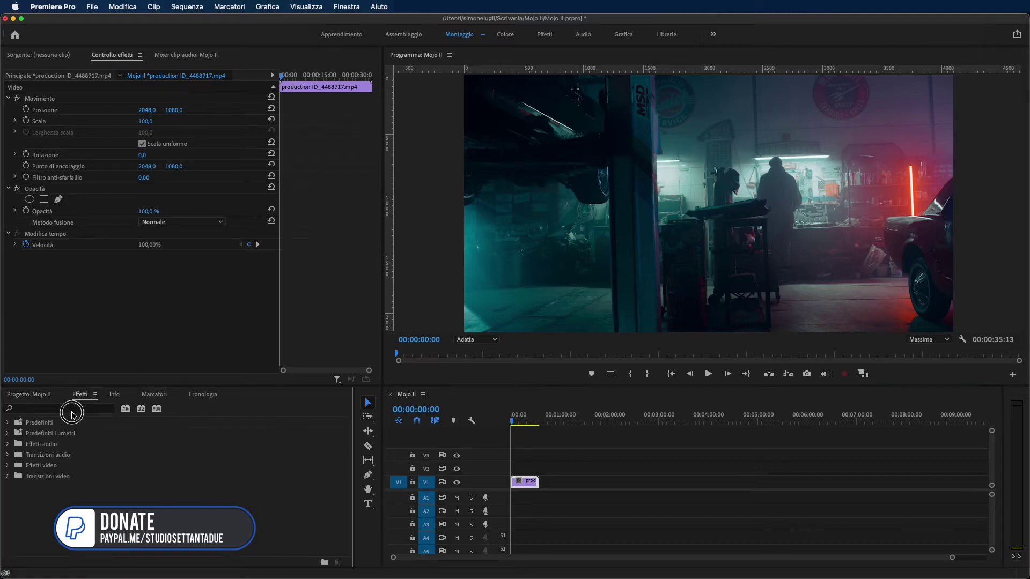
pyautogui.write('magic')
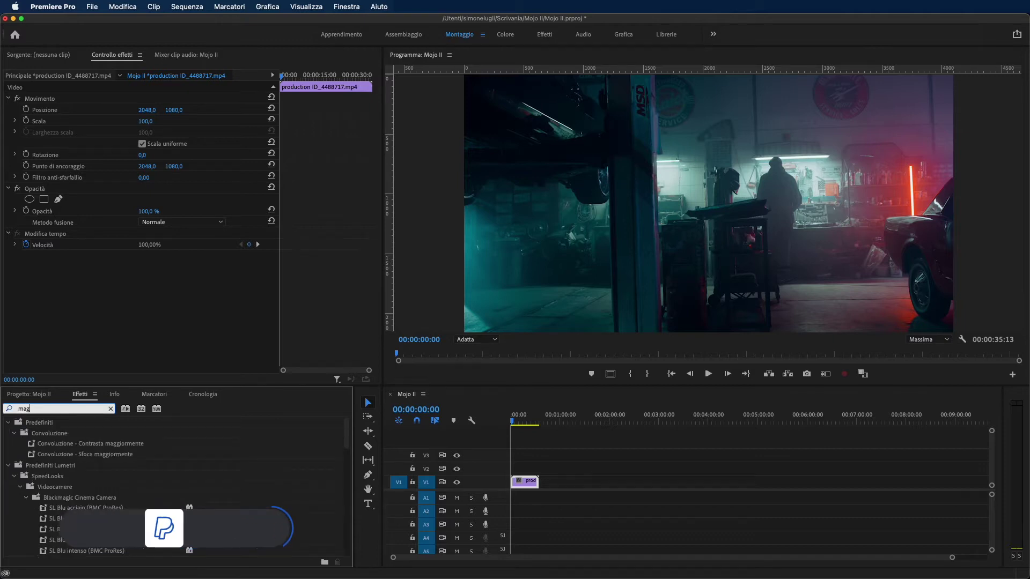
pyautogui.write(' bullet')
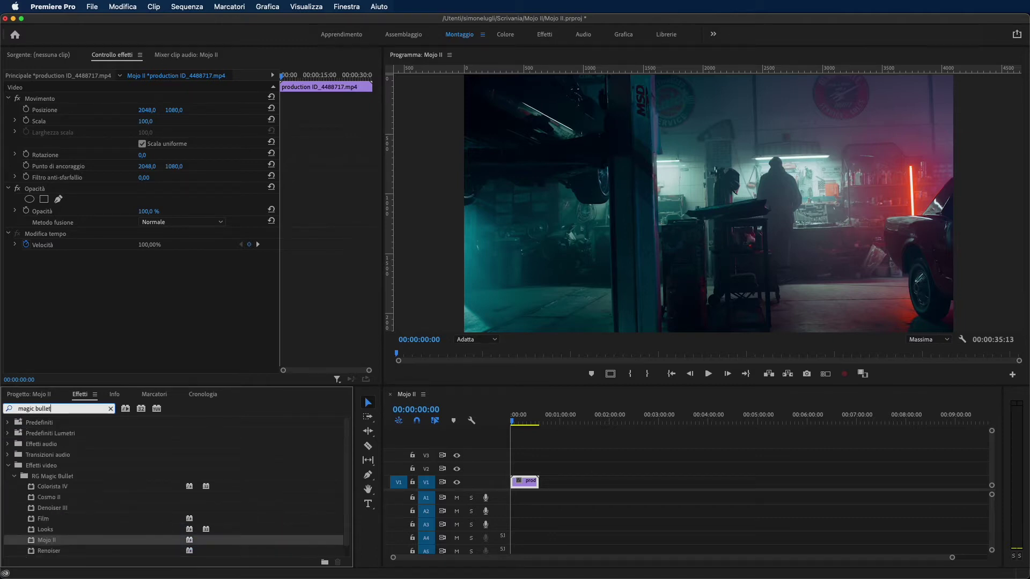
# - Try Mojo II directly on the garage clip, then undo it
pyautogui.scroll(-1, 165, 448)
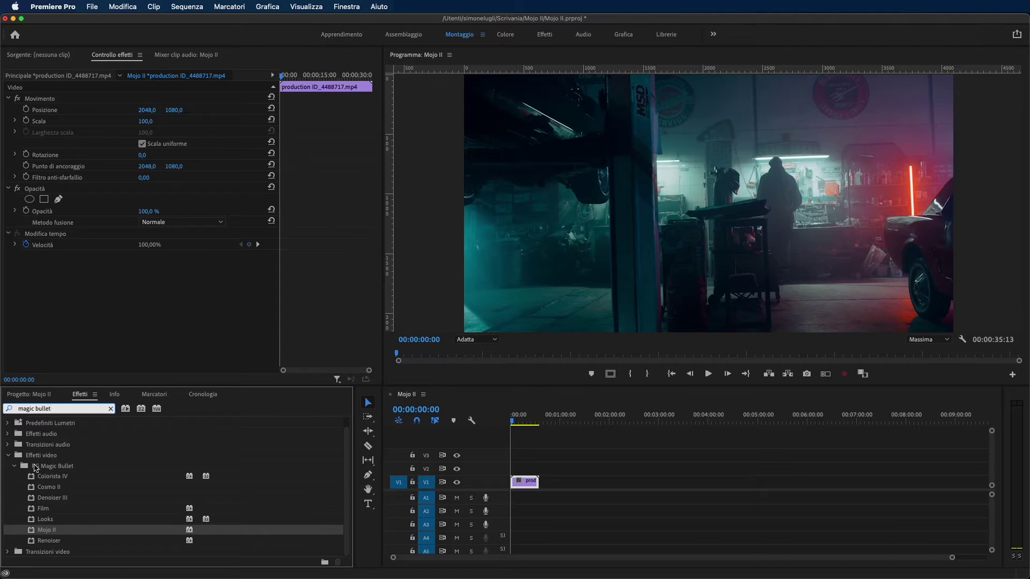
pyautogui.click(59, 533)
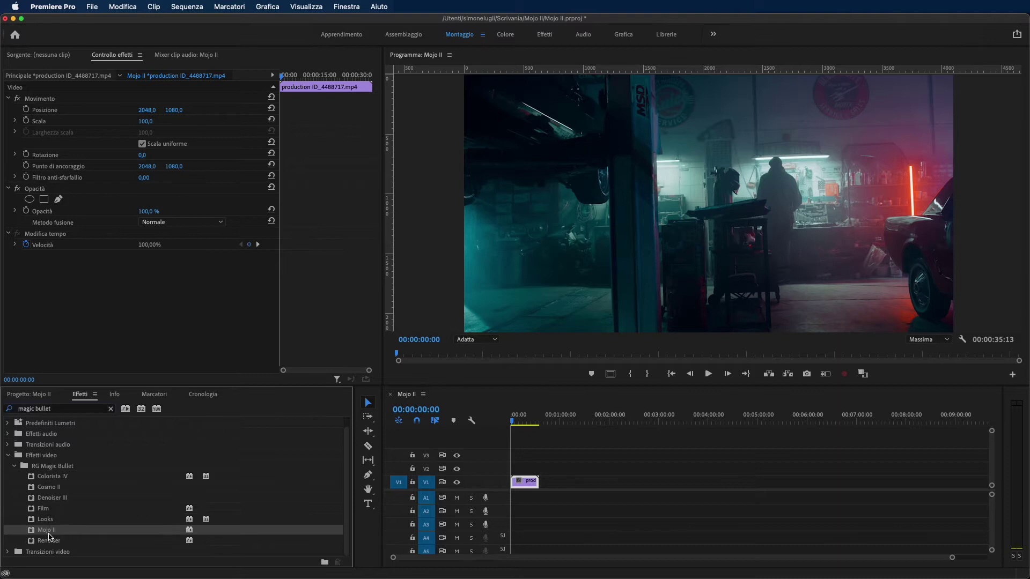
pyautogui.moveTo(49, 536); pyautogui.dragTo(532, 483)
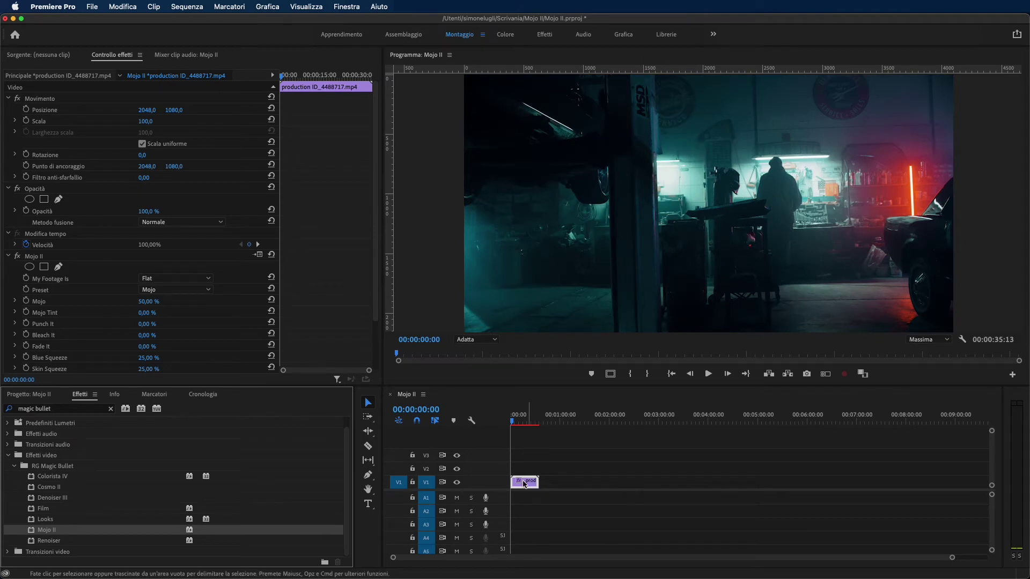
pyautogui.press('super+z')
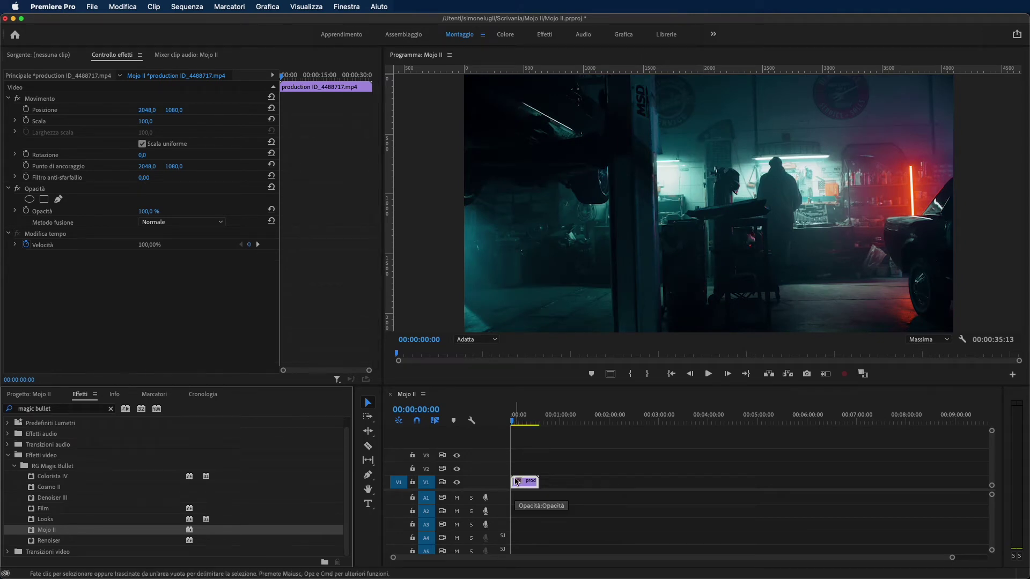
# - Create a new adjustment layer and place it on V2 above the garage clip
pyautogui.click(32, 395)
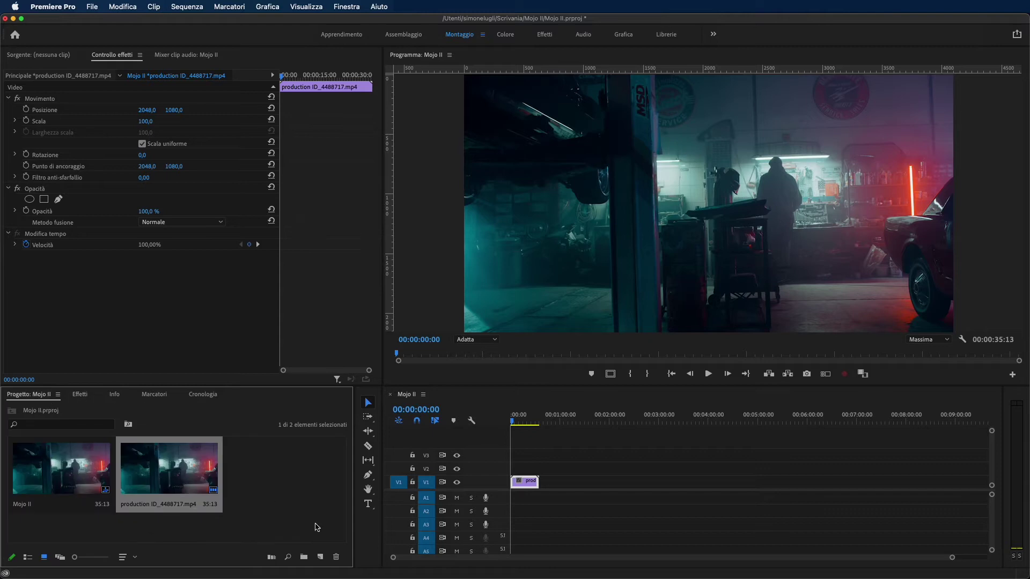
pyautogui.click(320, 557)
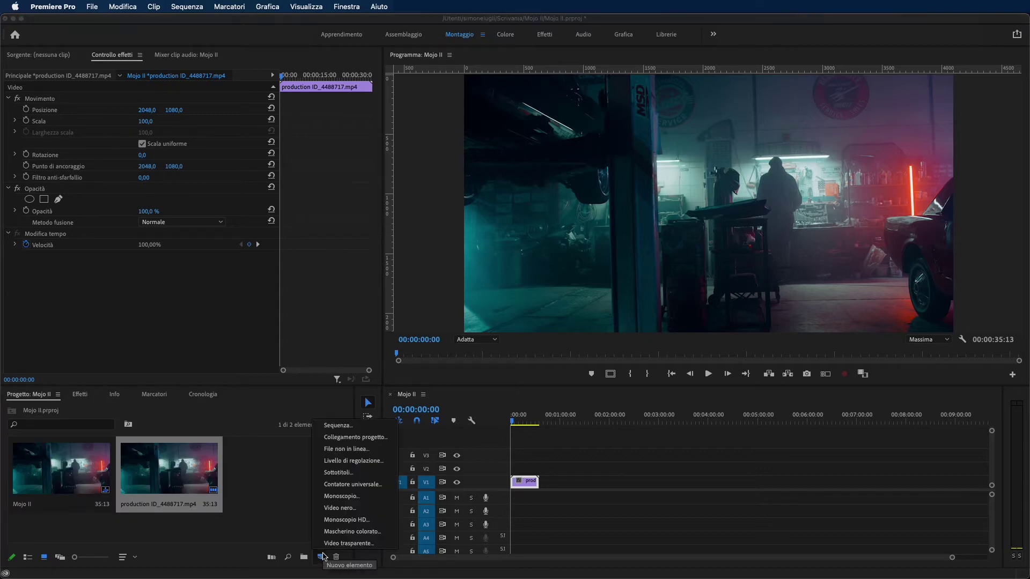
pyautogui.click(354, 461)
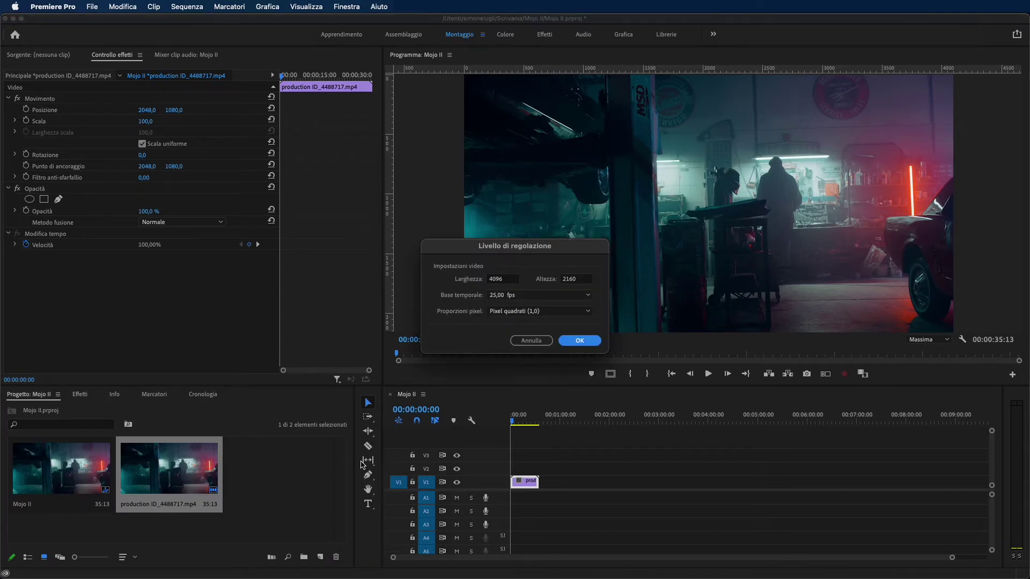
pyautogui.click(581, 340)
pyautogui.moveTo(272, 467); pyautogui.dragTo(515, 469)
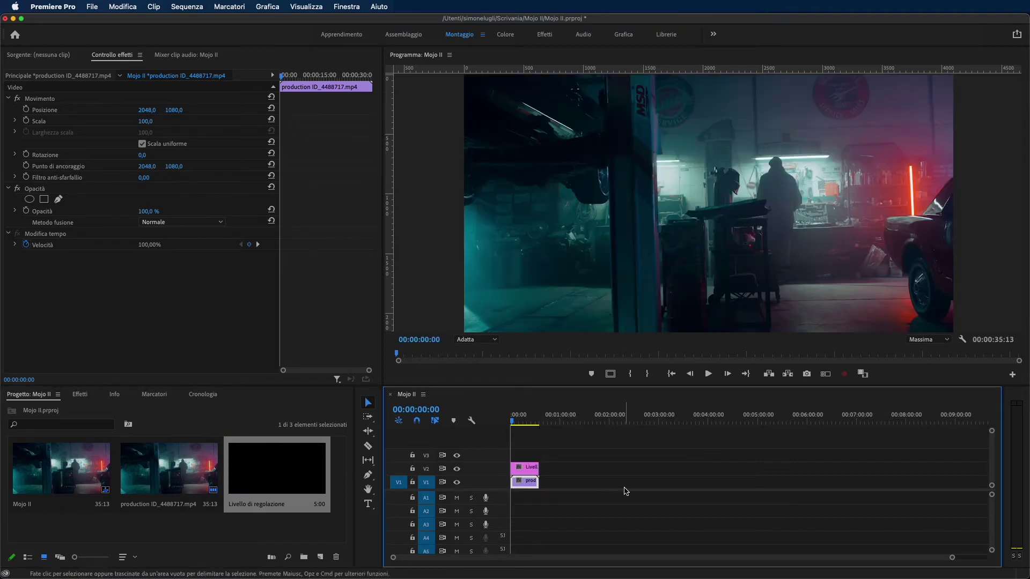
pyautogui.click(78, 394)
# - Apply Mojo II to the V2 adjustment layer and toggle its fx switch for before/after
pyautogui.moveTo(64, 533); pyautogui.dragTo(531, 468)
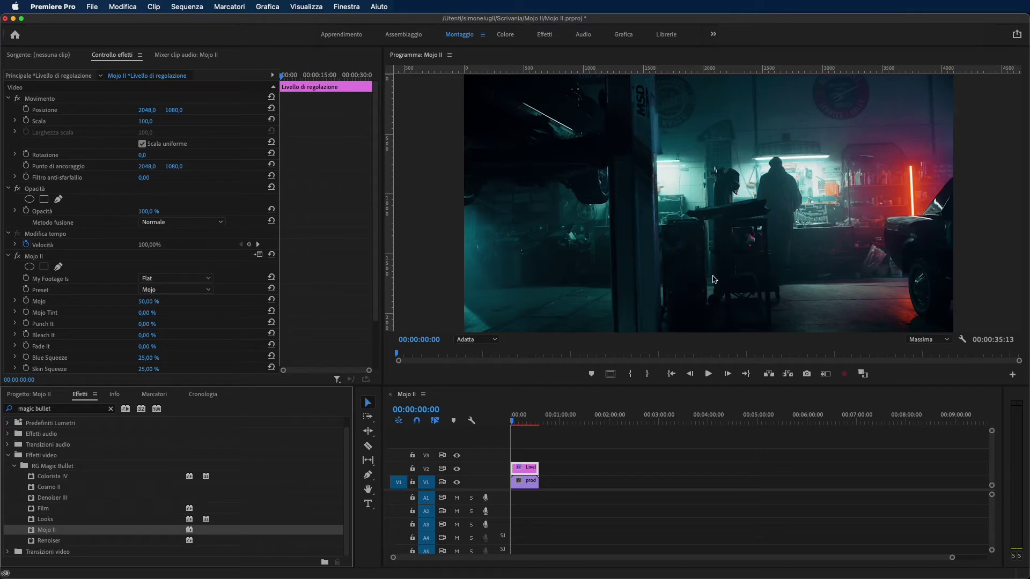
pyautogui.click(17, 256)
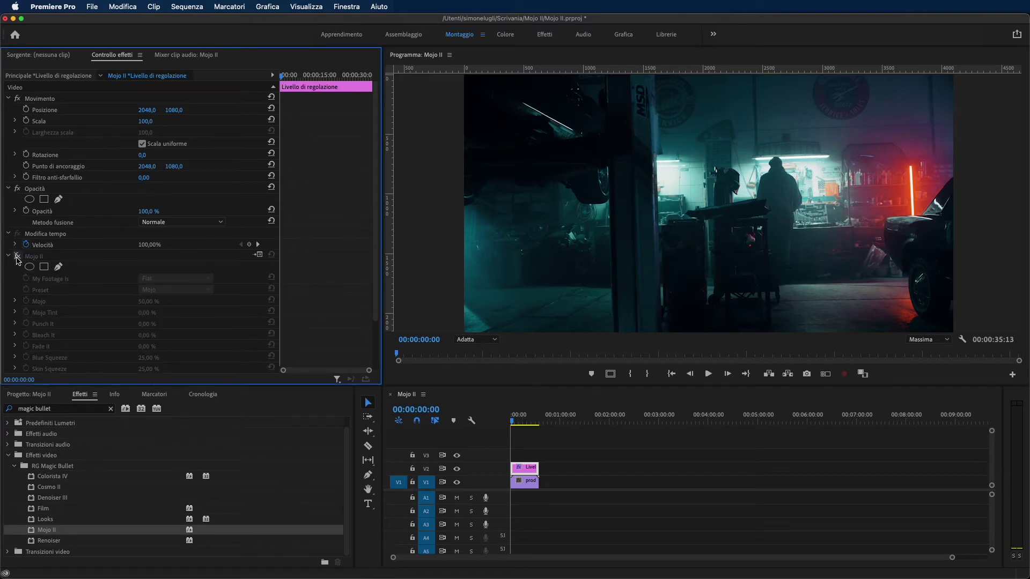
pyautogui.click(16, 257)
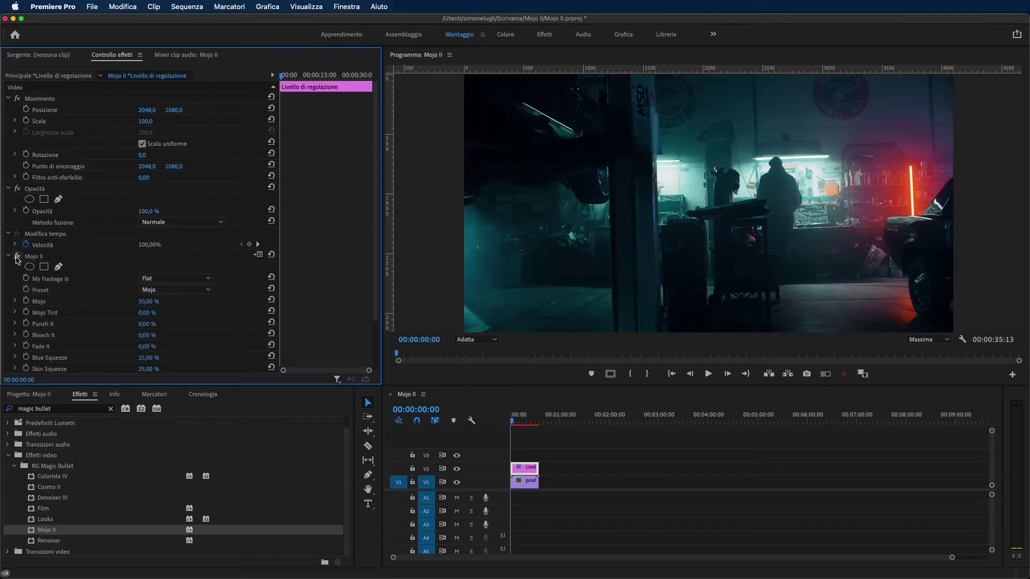
pyautogui.click(17, 256)
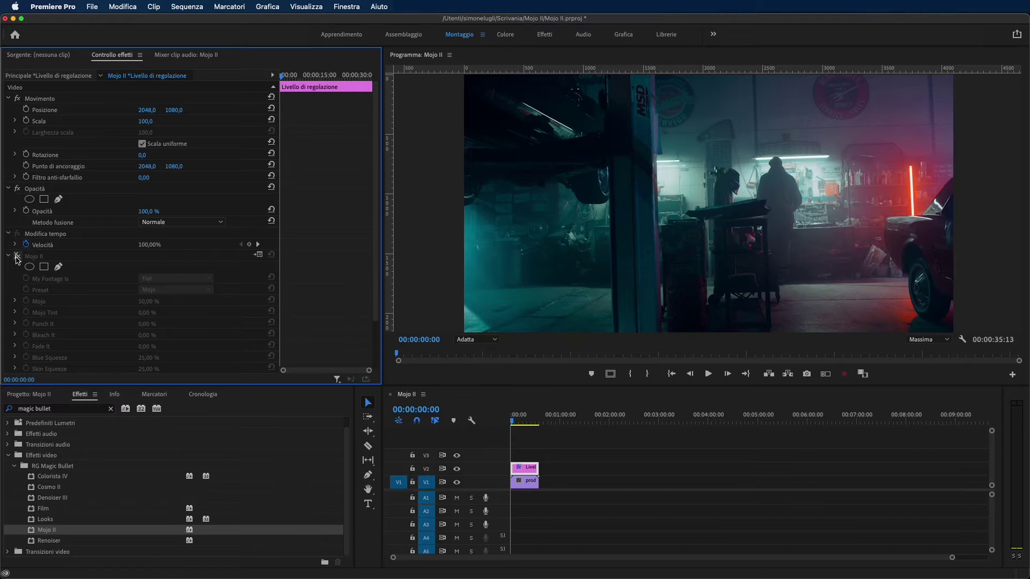
pyautogui.click(17, 256)
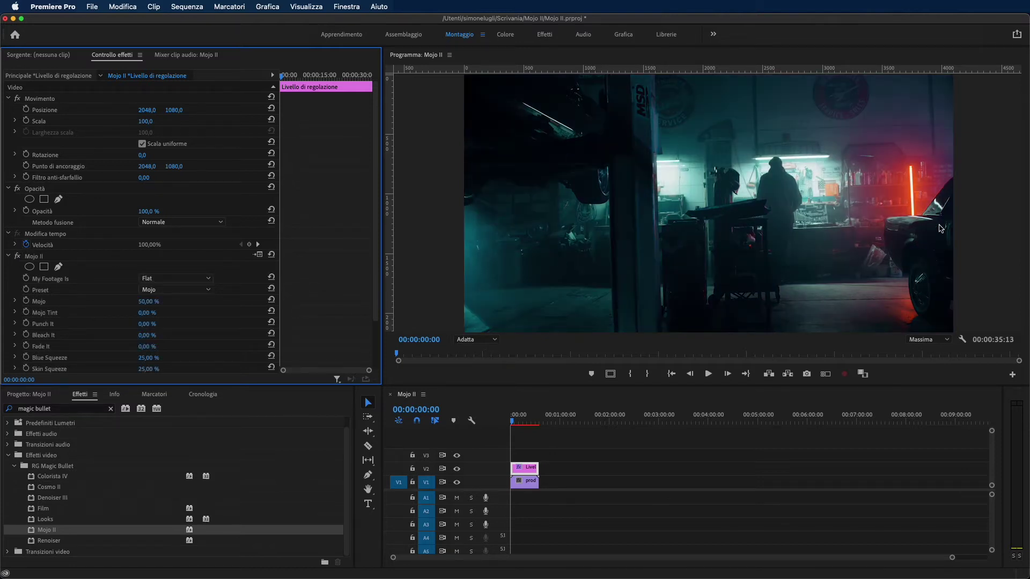
# - Try Video, then set Mojo II's My Footage Is option to Log
pyautogui.scroll(-3, 252, 232)
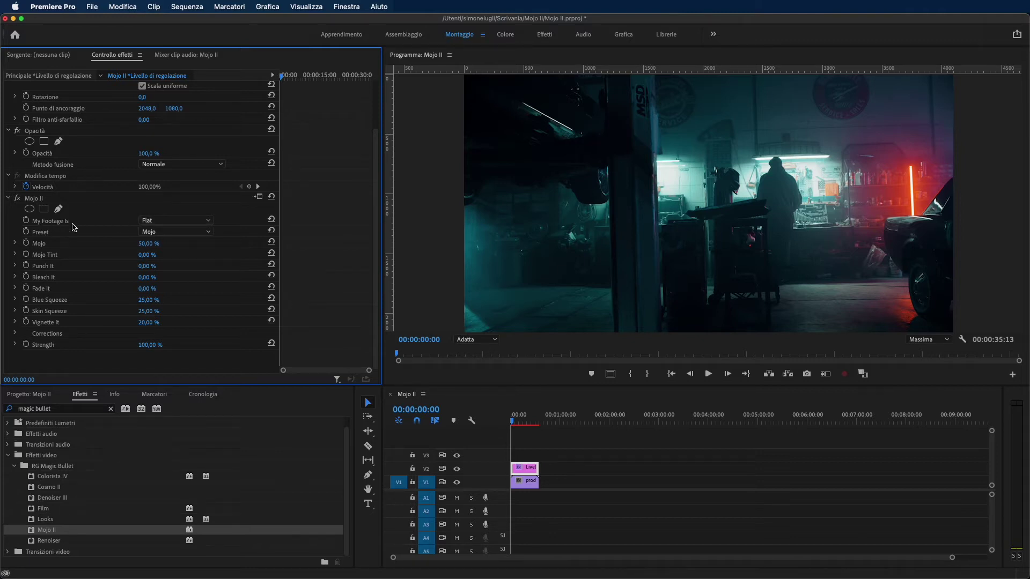
pyautogui.click(172, 220)
pyautogui.click(169, 232)
pyautogui.click(171, 220)
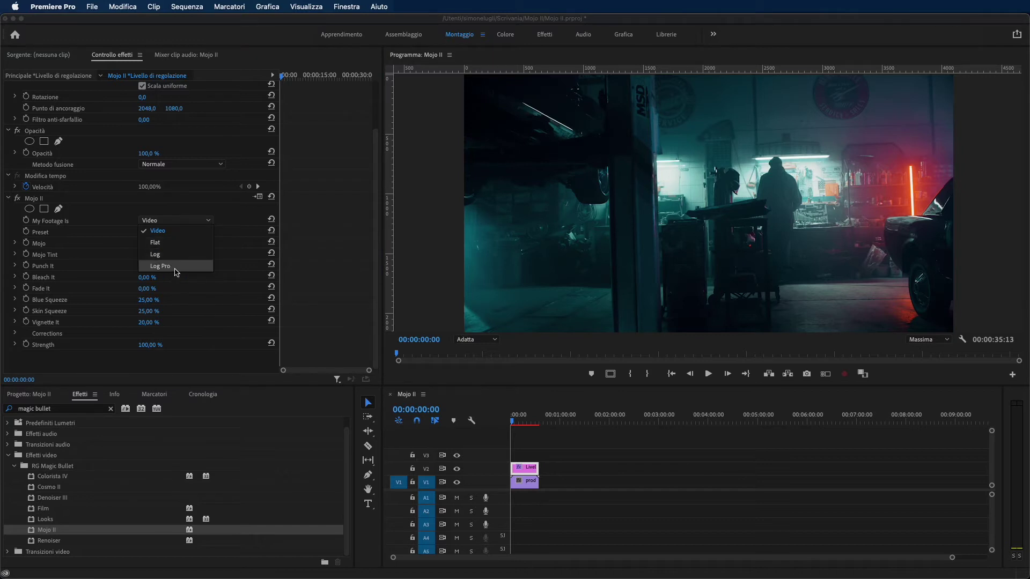
pyautogui.click(176, 255)
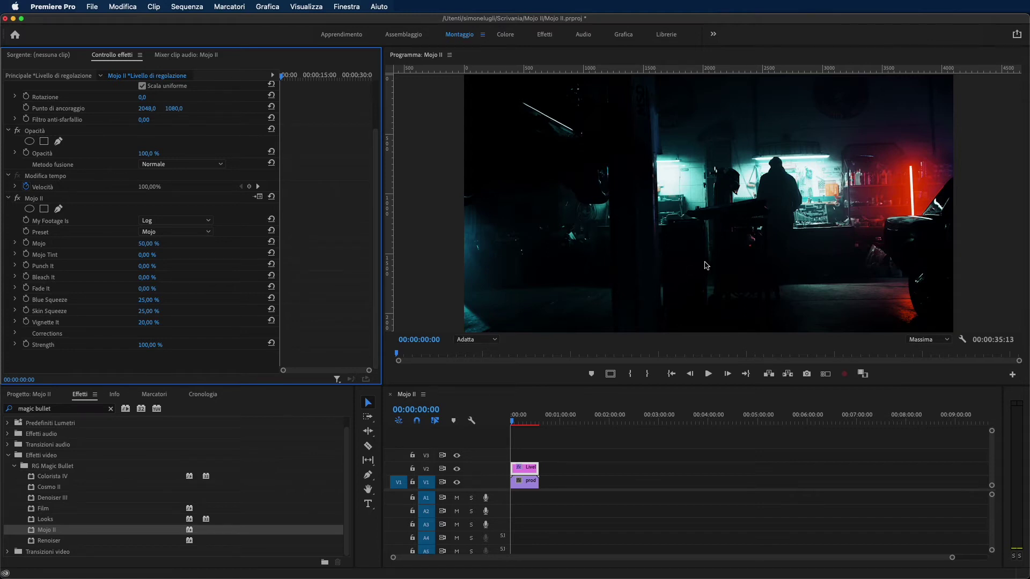
# - Adjust the Mojo amount and experiment with Mojo Tint toward bluer tones
pyautogui.click(15, 244)
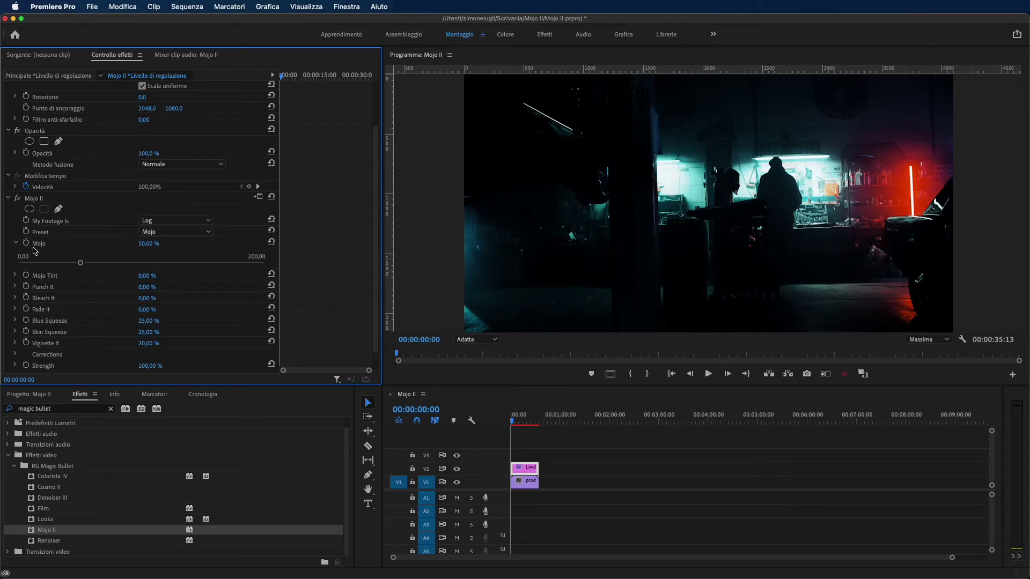
pyautogui.moveTo(81, 264)
pyautogui.mouseDown()
pyautogui.moveTo(132, 265)
pyautogui.moveTo(53, 263)
pyautogui.mouseUp()
pyautogui.click(15, 276)
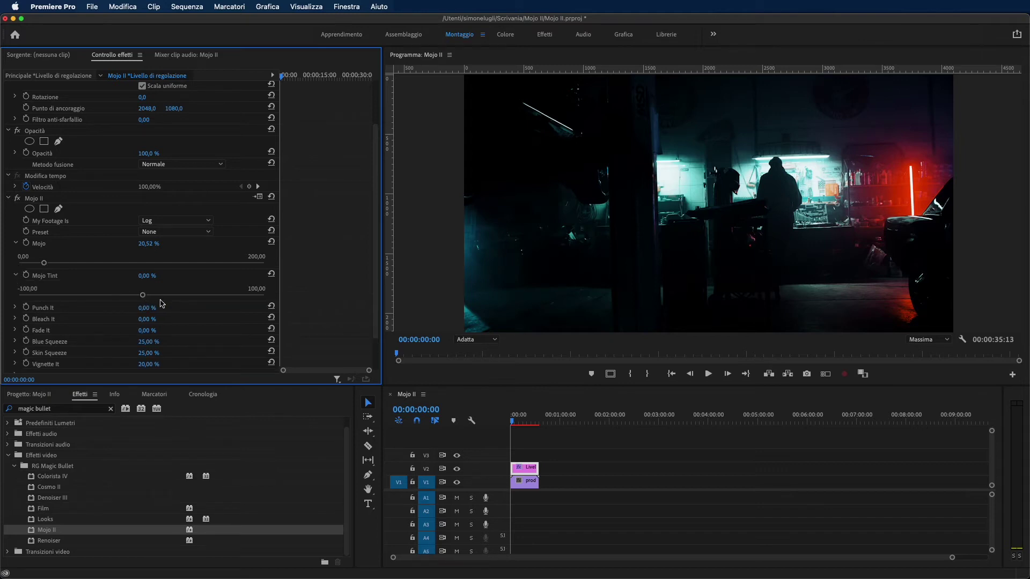
pyautogui.moveTo(142, 295); pyautogui.dragTo(191, 303)
pyautogui.moveTo(192, 295)
pyautogui.mouseDown()
pyautogui.moveTo(24, 295)
pyautogui.moveTo(257, 296)
pyautogui.mouseUp()
pyautogui.moveTo(256, 294); pyautogui.dragTo(22, 293)
# - Set Punch It to about -75.98% and reset Mojo Tint to 0
pyautogui.click(15, 307)
pyautogui.moveTo(144, 330)
pyautogui.mouseDown()
pyautogui.moveTo(213, 330)
pyautogui.moveTo(60, 328)
pyautogui.mouseUp()
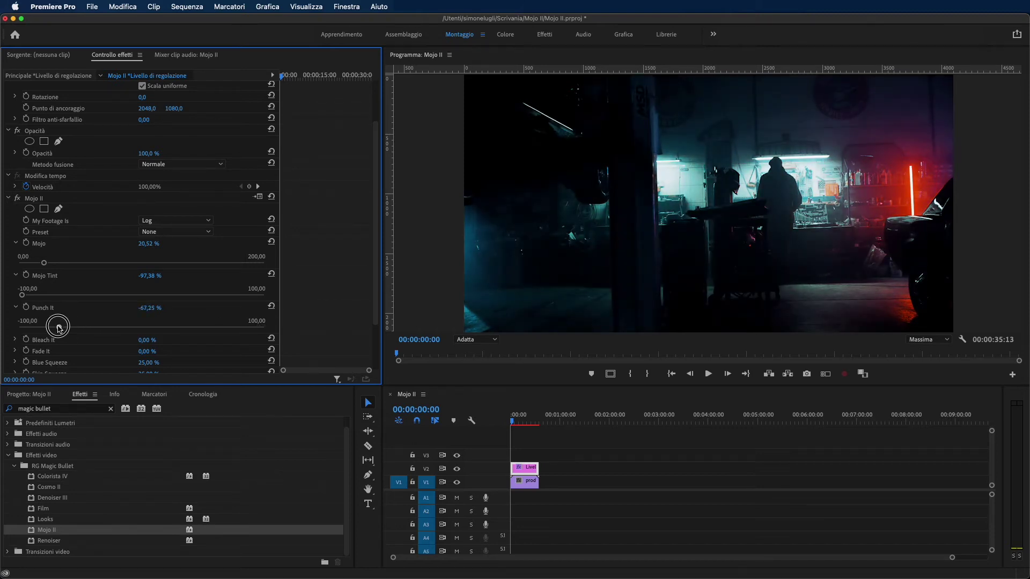
pyautogui.moveTo(59, 328)
pyautogui.mouseDown()
pyautogui.moveTo(22, 298)
pyautogui.moveTo(151, 302)
pyautogui.mouseUp()
pyautogui.moveTo(150, 299); pyautogui.dragTo(143, 299)
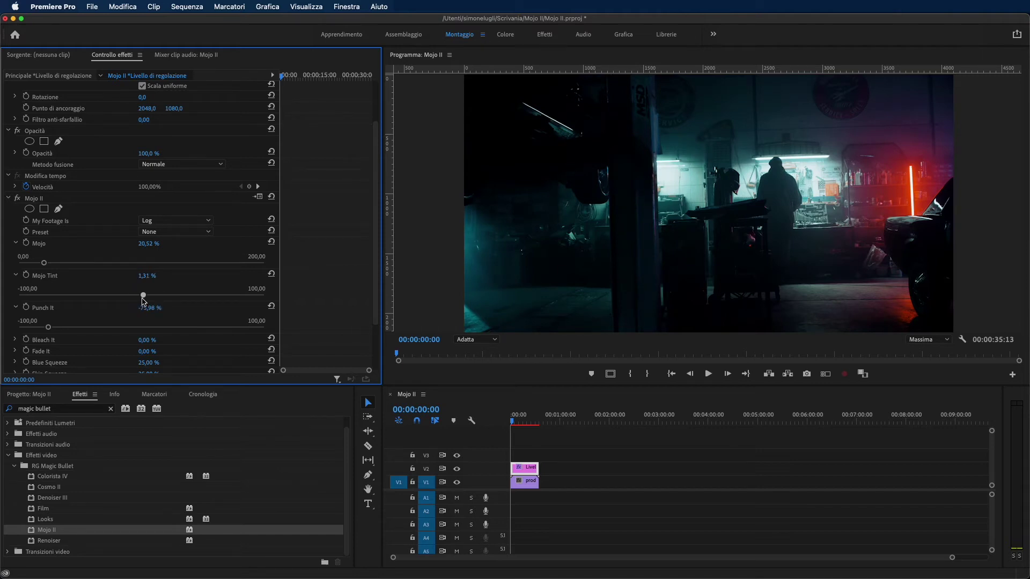
pyautogui.click(147, 276)
pyautogui.write('0')
pyautogui.press('Return')
# - Set Mojo II's Bleach It slider to -9.17%
pyautogui.scroll(-3, 155, 314)
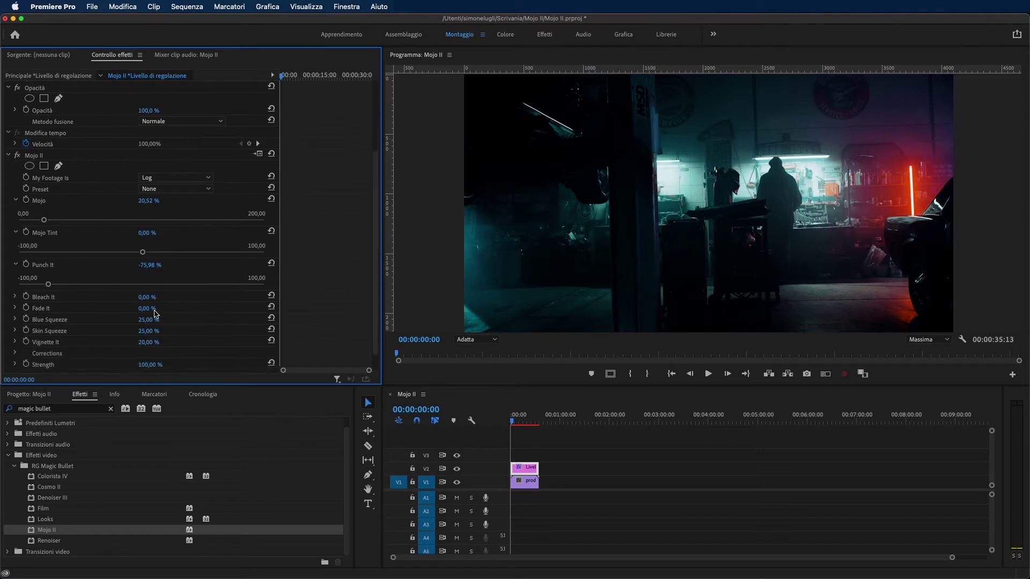
pyautogui.click(15, 297)
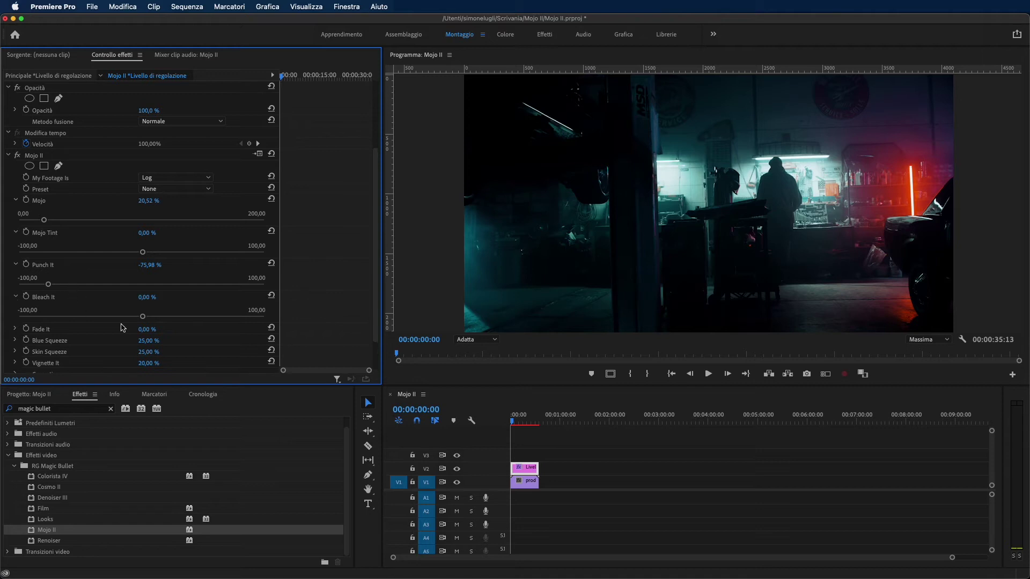
pyautogui.moveTo(143, 317)
pyautogui.mouseDown()
pyautogui.moveTo(249, 317)
pyautogui.moveTo(57, 317)
pyautogui.moveTo(131, 317)
pyautogui.mouseUp()
# - Try a stronger vignette, then set Vignette It back to 0%
pyautogui.scroll(-2, 134, 308)
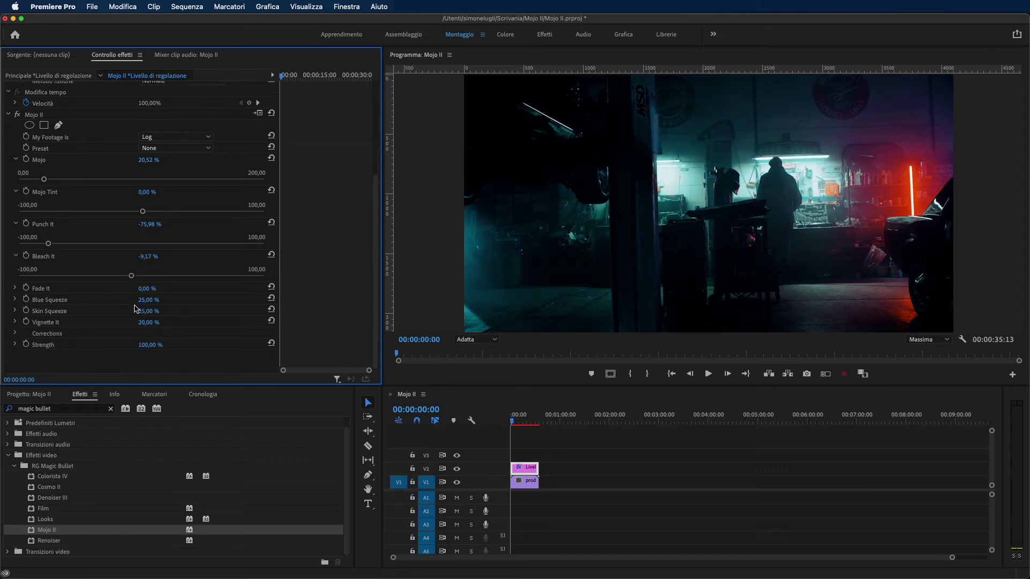
pyautogui.click(15, 321)
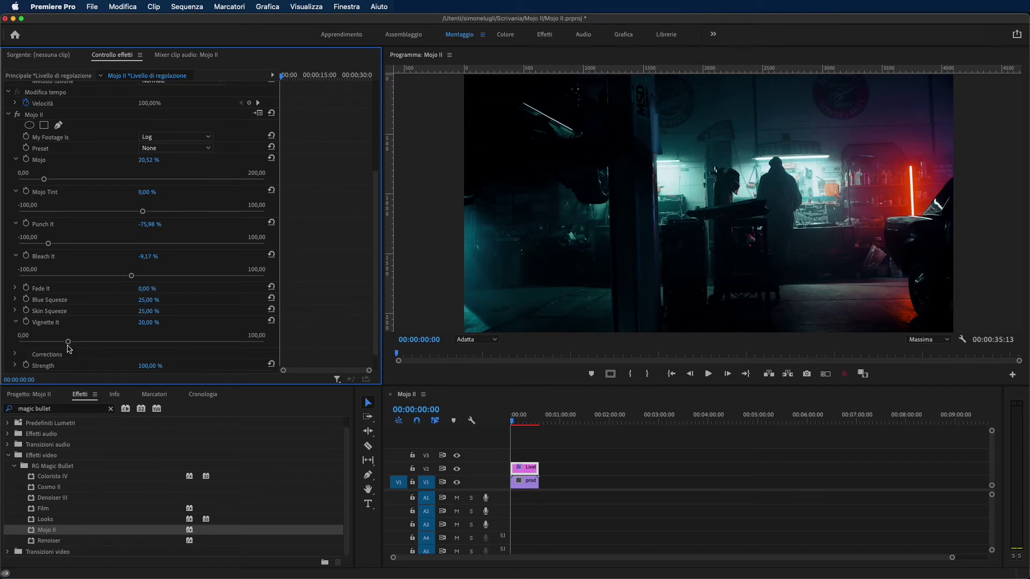
pyautogui.moveTo(68, 342); pyautogui.dragTo(285, 348)
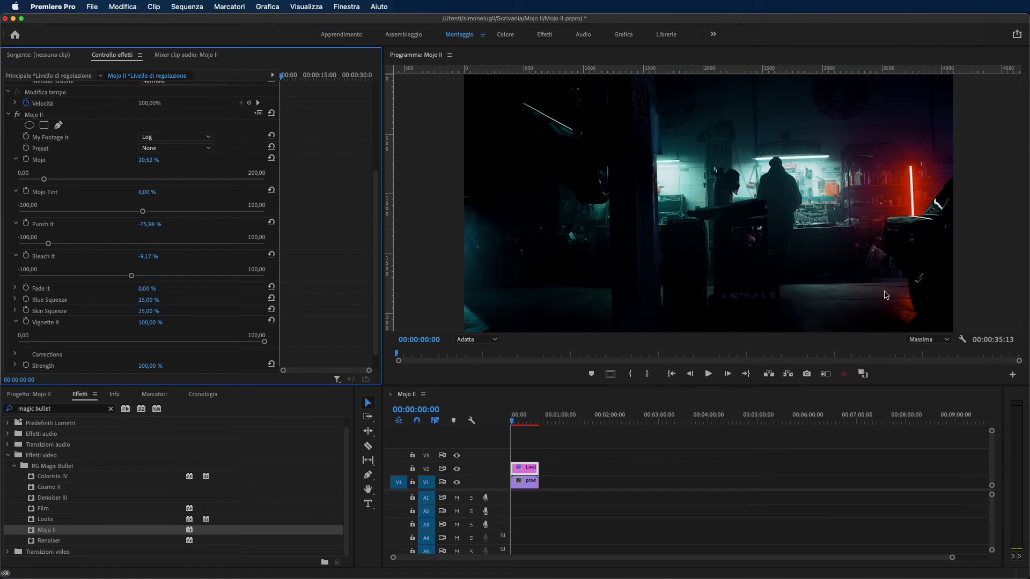
pyautogui.moveTo(264, 342); pyautogui.dragTo(18, 342)
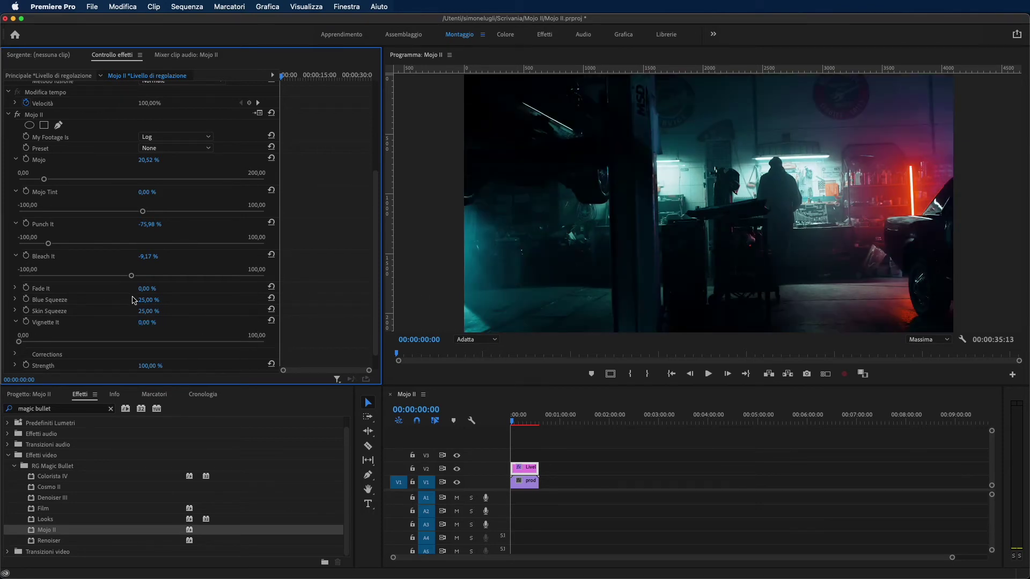
pyautogui.scroll(-2, 133, 301)
pyautogui.click(15, 335)
pyautogui.scroll(-3, 62, 298)
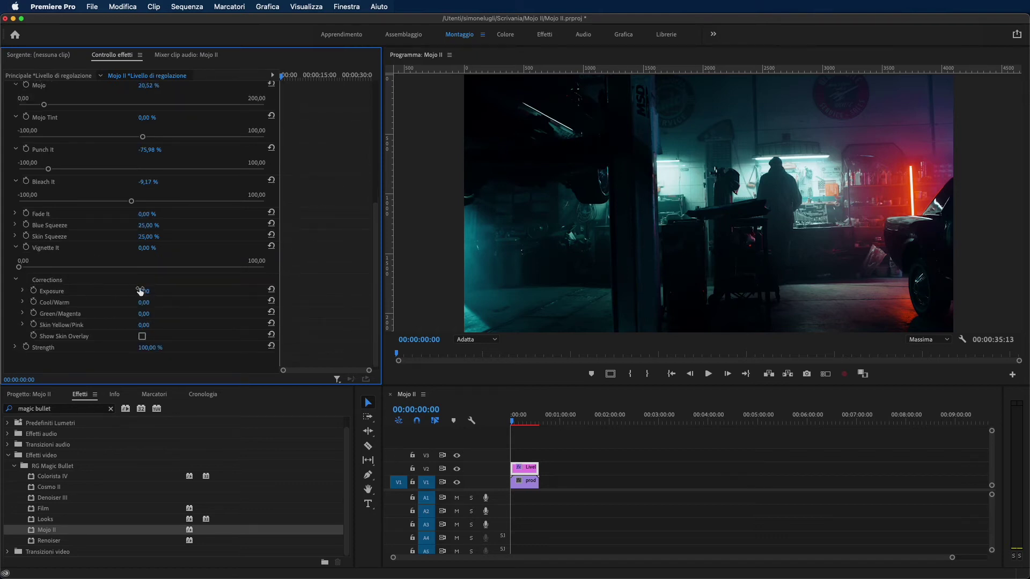
# - Test the Exposure correction, then reset it to 0
pyautogui.moveTo(143, 292)
pyautogui.mouseDown()
pyautogui.moveTo(177, 291)
pyautogui.moveTo(107, 291)
pyautogui.moveTo(136, 291)
pyautogui.mouseUp()
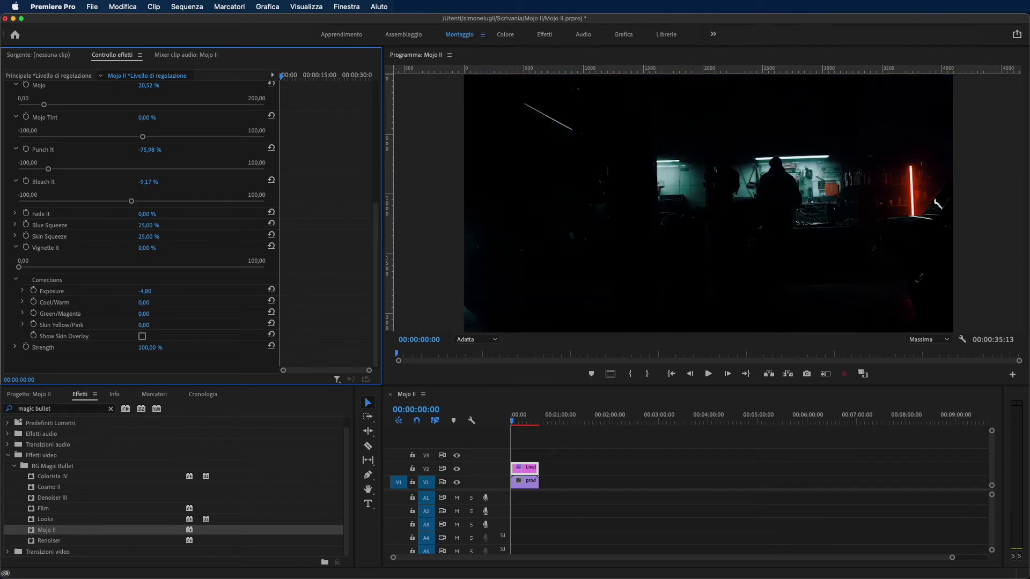
pyautogui.click(153, 291)
pyautogui.write('0')
pyautogui.press('Return')
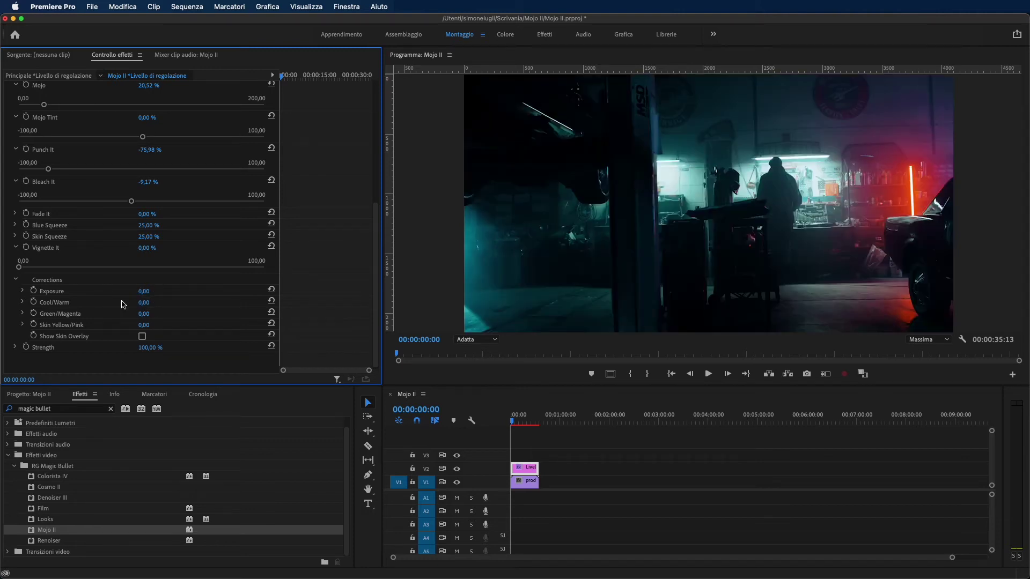
# - Try warmer and cooler Cool/Warm values, then undo back to 0
pyautogui.moveTo(141, 303); pyautogui.dragTo(199, 303)
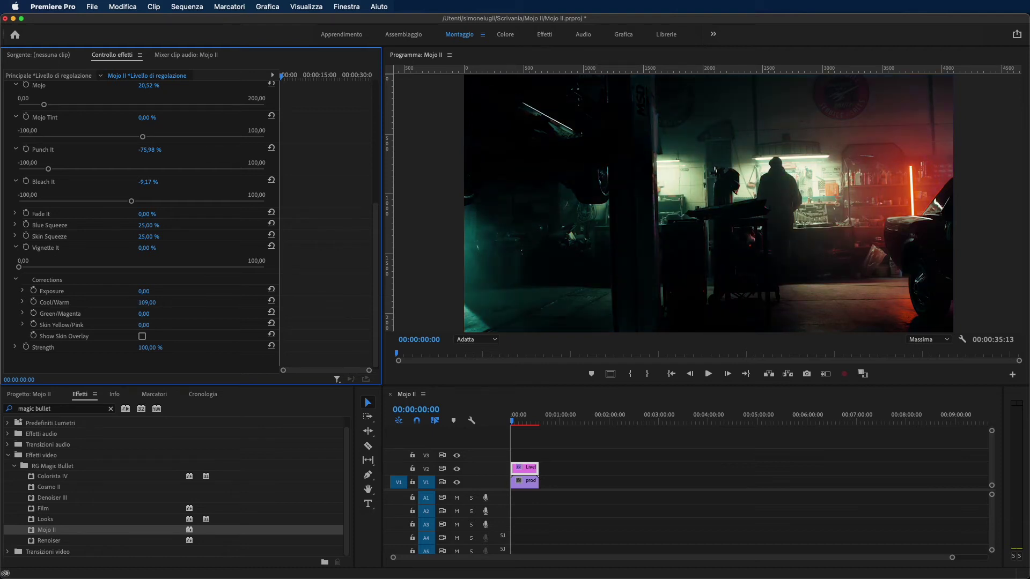
pyautogui.moveTo(160, 303); pyautogui.dragTo(135, 303)
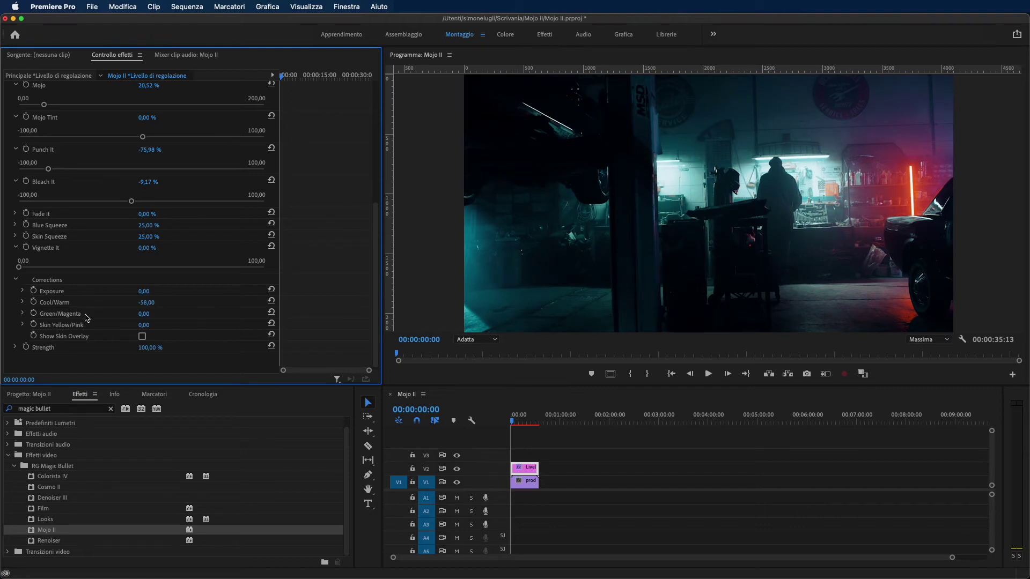
pyautogui.press('cmd+z')
pyautogui.scroll(2, 156, 185)
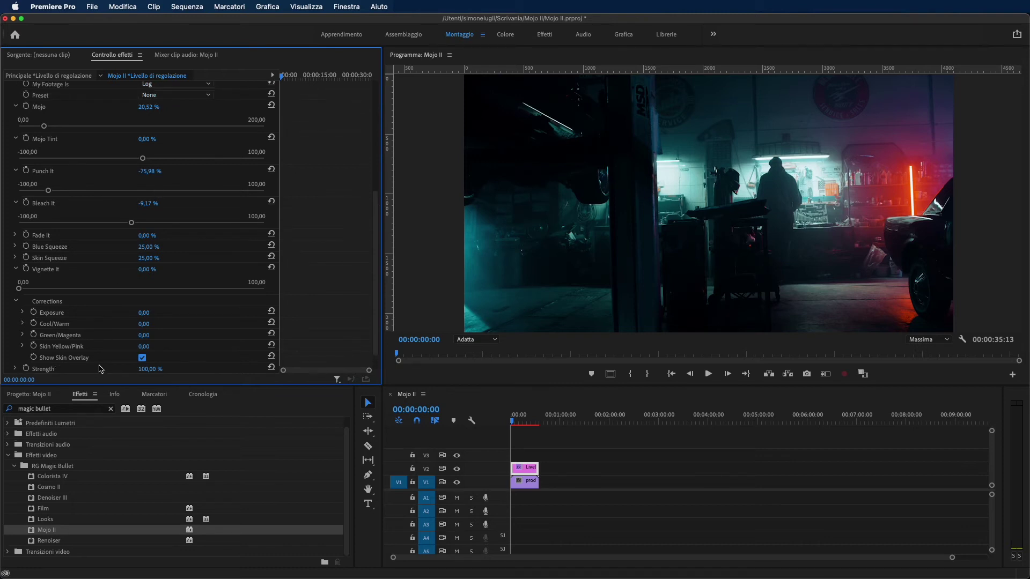
pyautogui.scroll(2, 116, 185)
pyautogui.scroll(3, 116, 185)
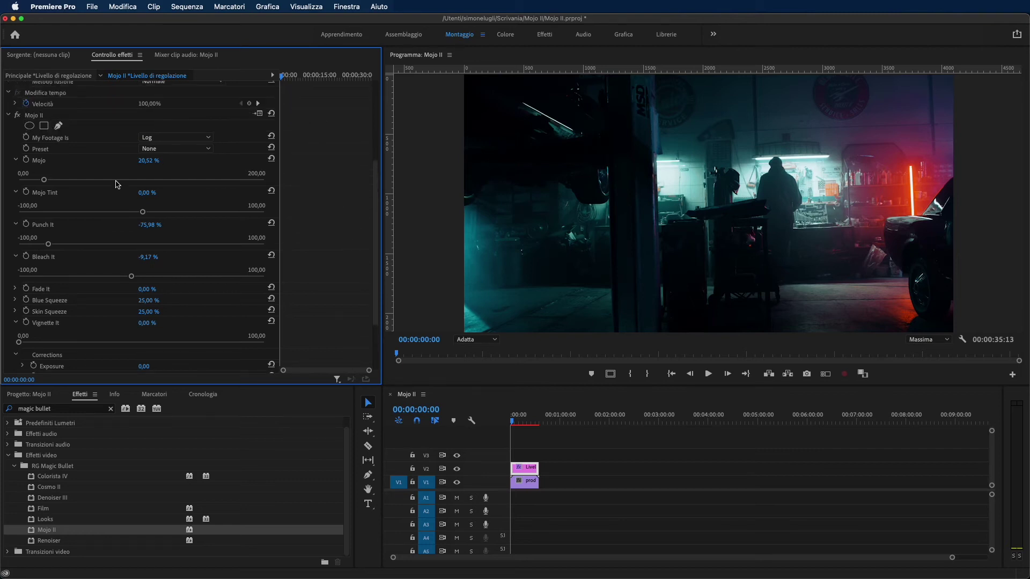
pyautogui.scroll(3, 116, 185)
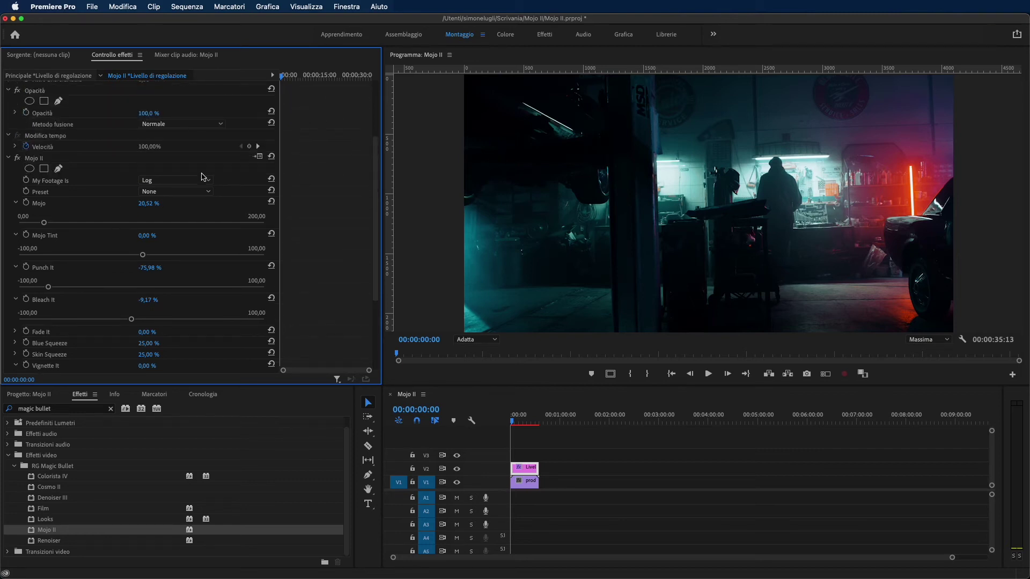
# - Try the Mojo and Light presets, then view the frame at 00:00:14:08
pyautogui.click(144, 192)
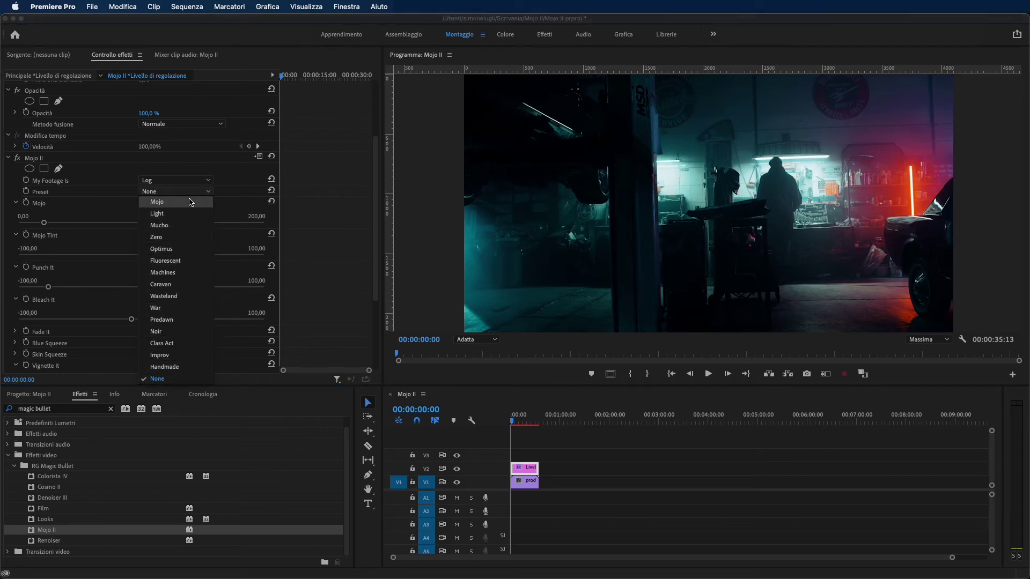
pyautogui.click(188, 202)
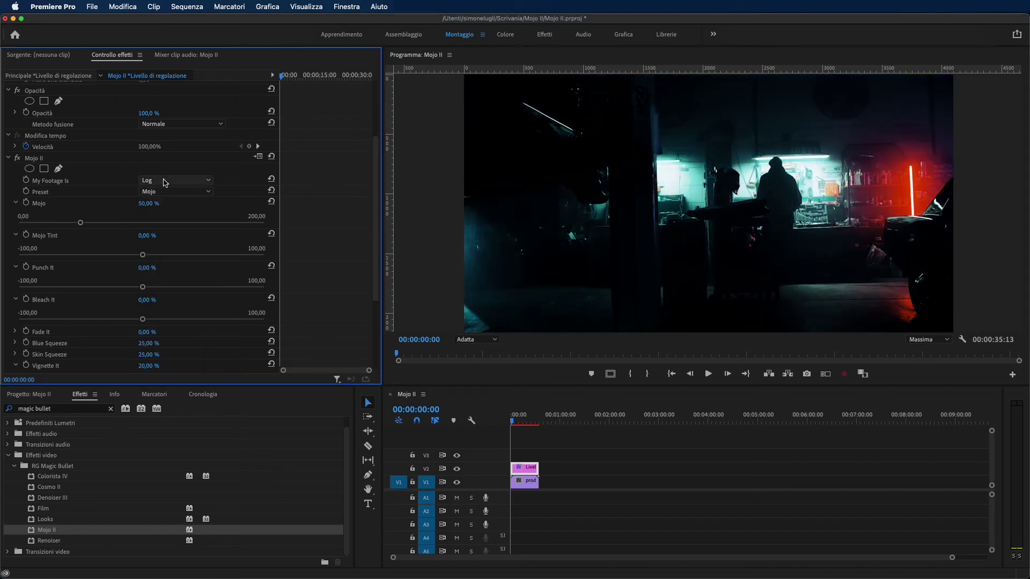
pyautogui.click(166, 192)
pyautogui.click(169, 215)
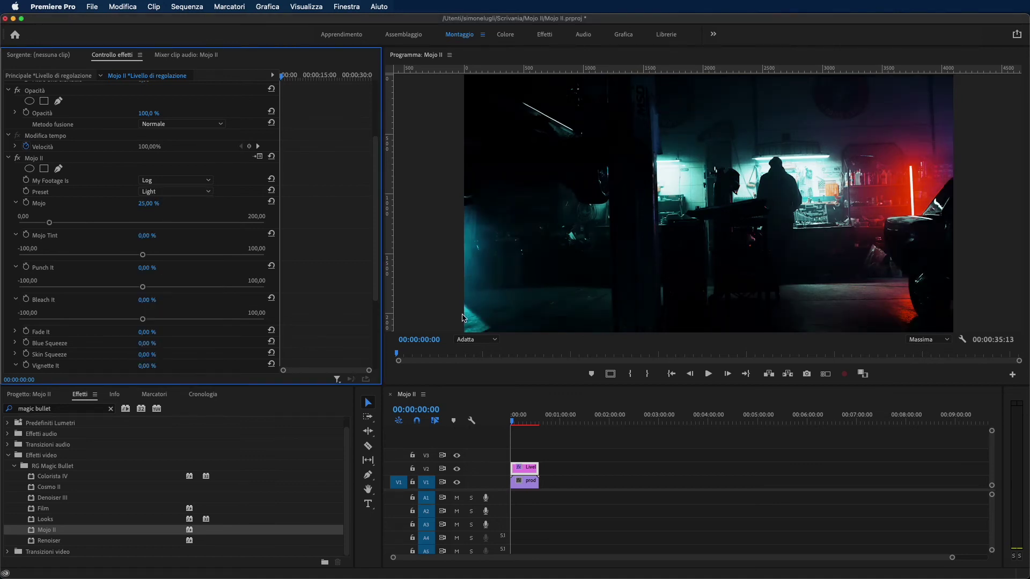
pyautogui.click(523, 422)
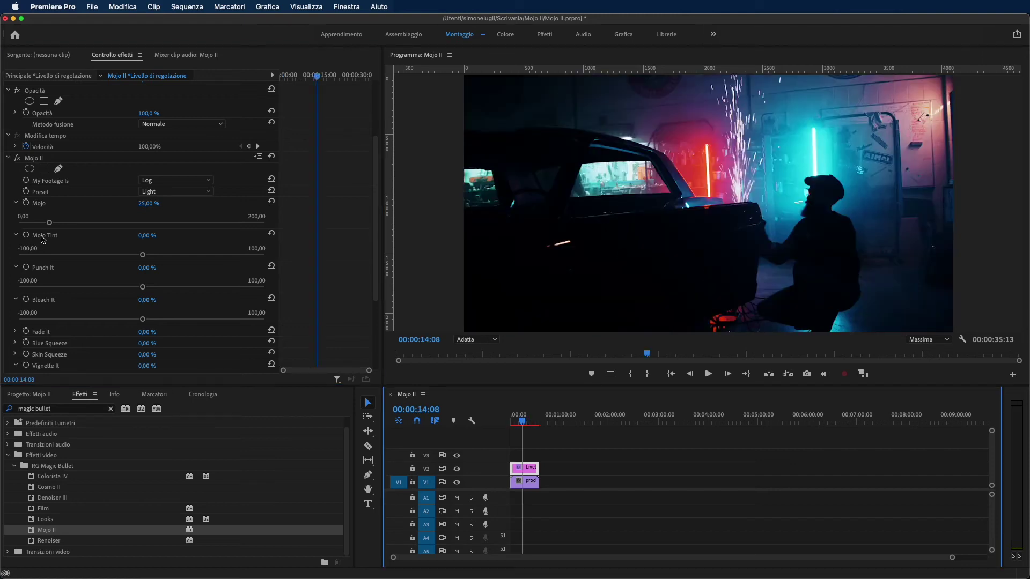
# - Compare the Mucho, Mojo and Zero presets, finishing on Optimus
pyautogui.click(171, 191)
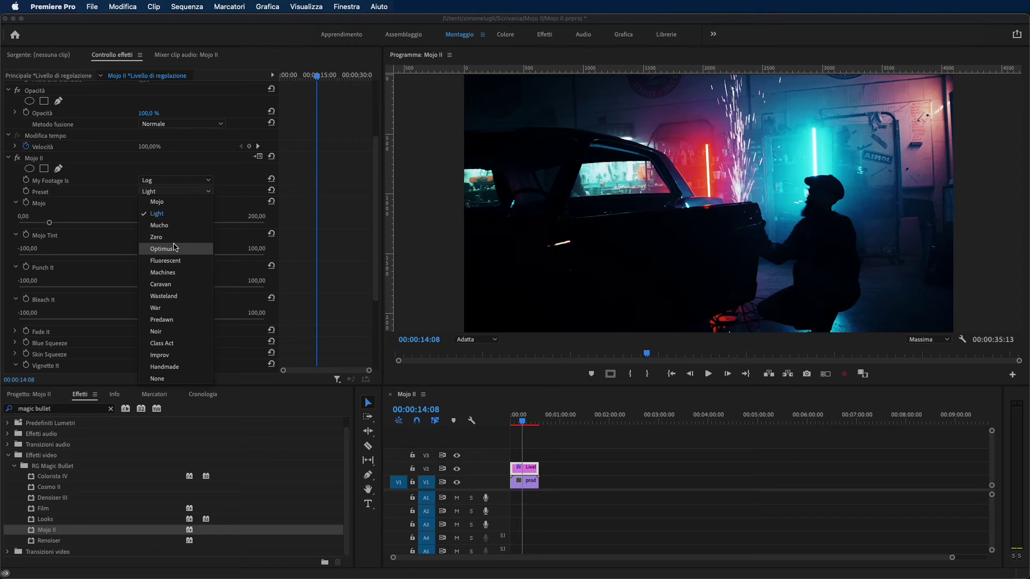
pyautogui.click(177, 226)
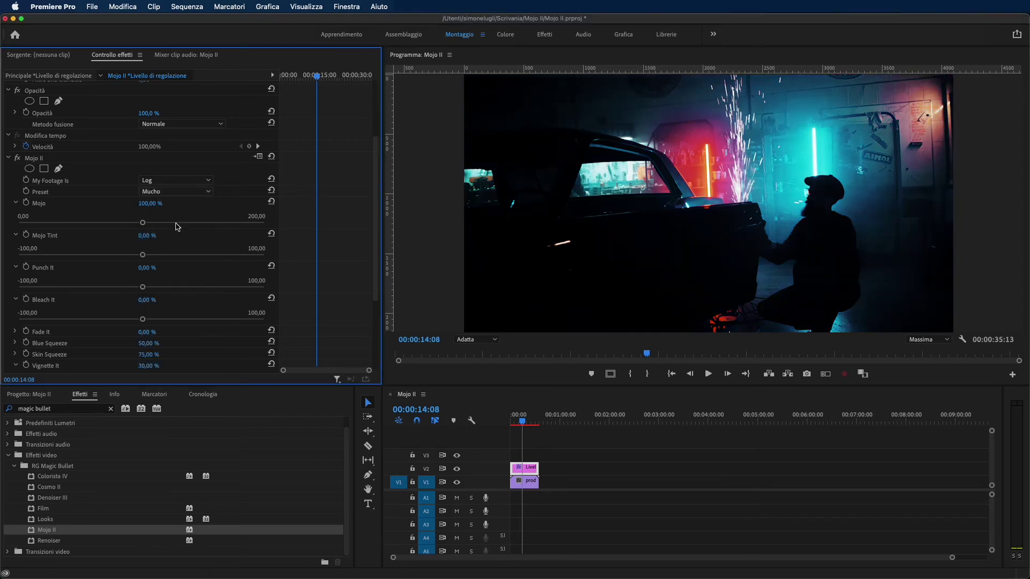
pyautogui.click(183, 191)
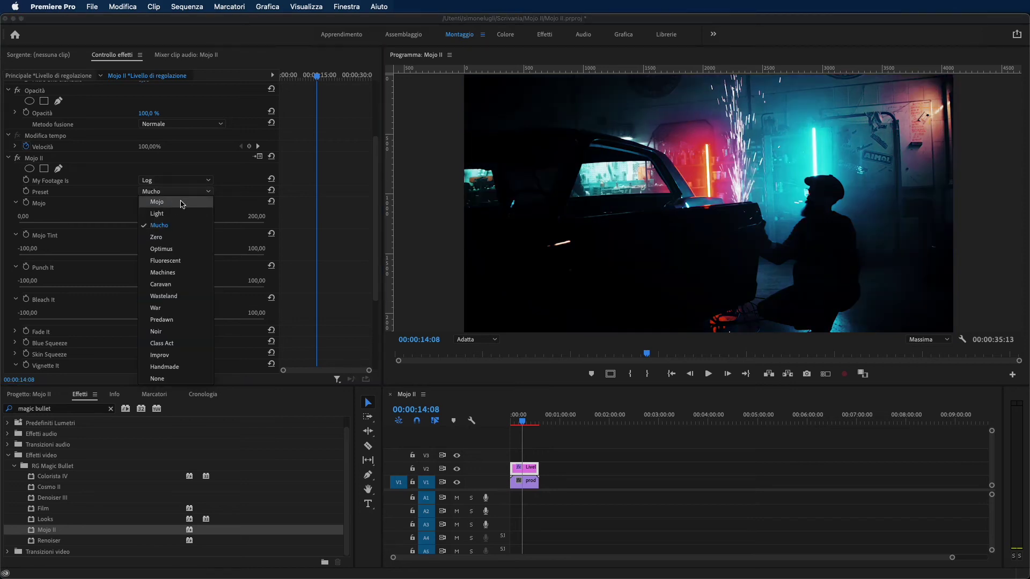
pyautogui.click(181, 203)
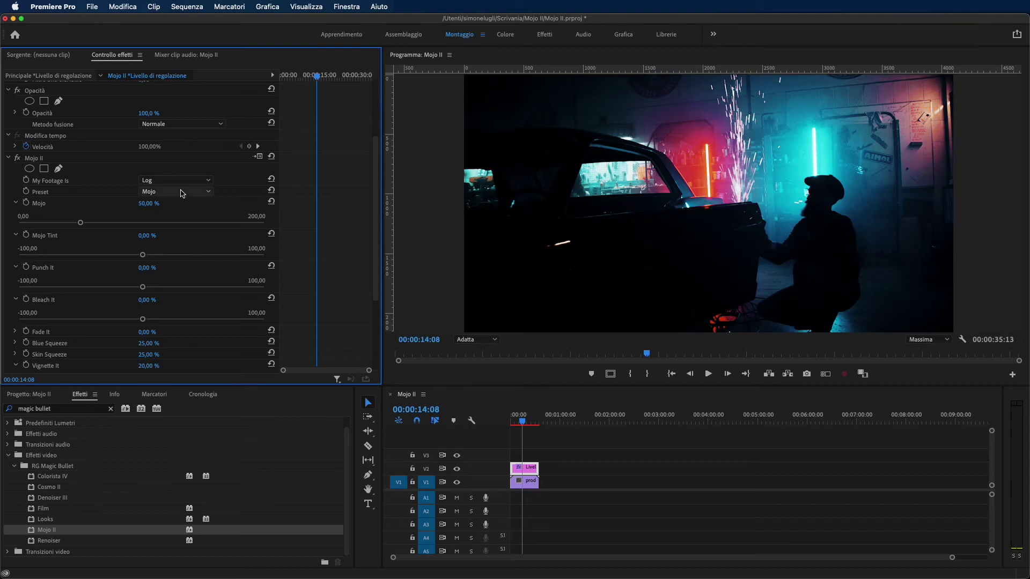
pyautogui.click(182, 192)
pyautogui.click(178, 237)
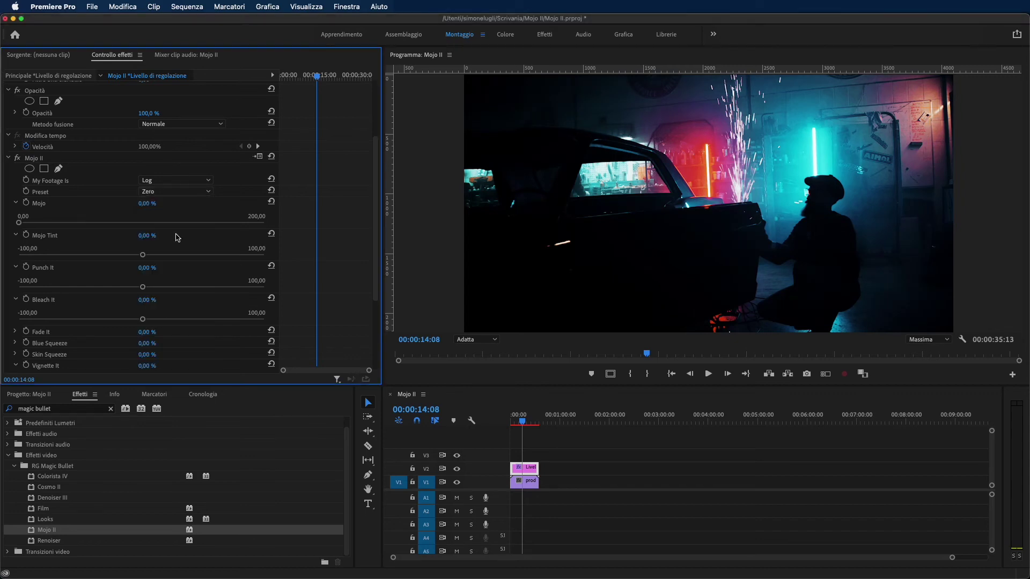
pyautogui.click(177, 192)
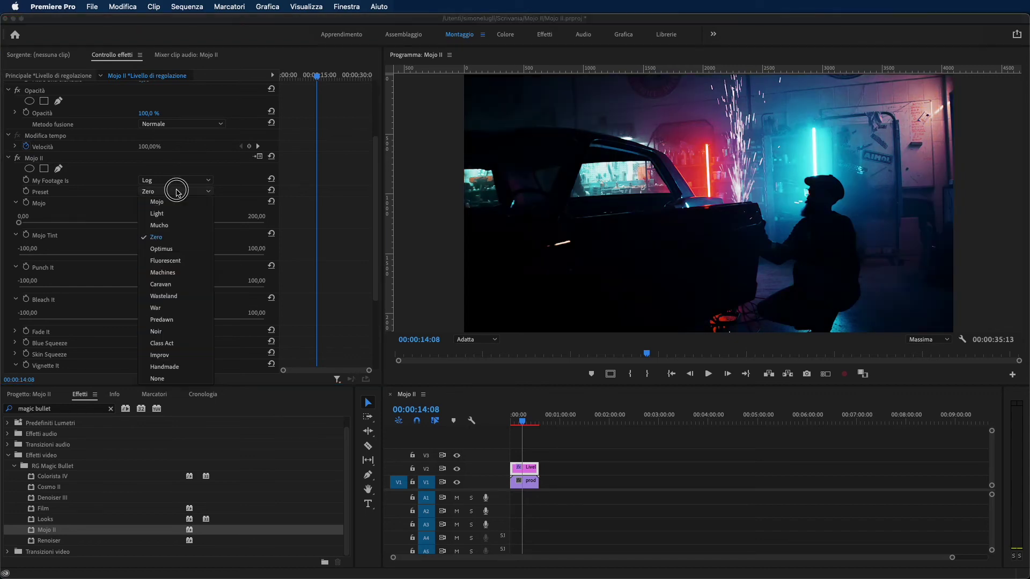
pyautogui.click(173, 250)
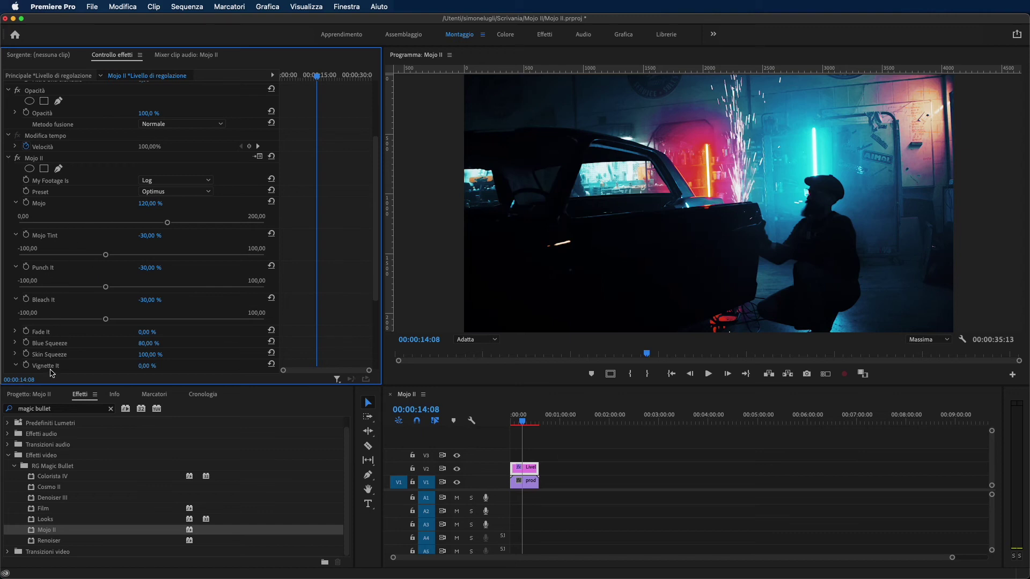
# - Try the Fluorescent, Machines and War presets on the garage clip
pyautogui.click(190, 193)
pyautogui.click(169, 265)
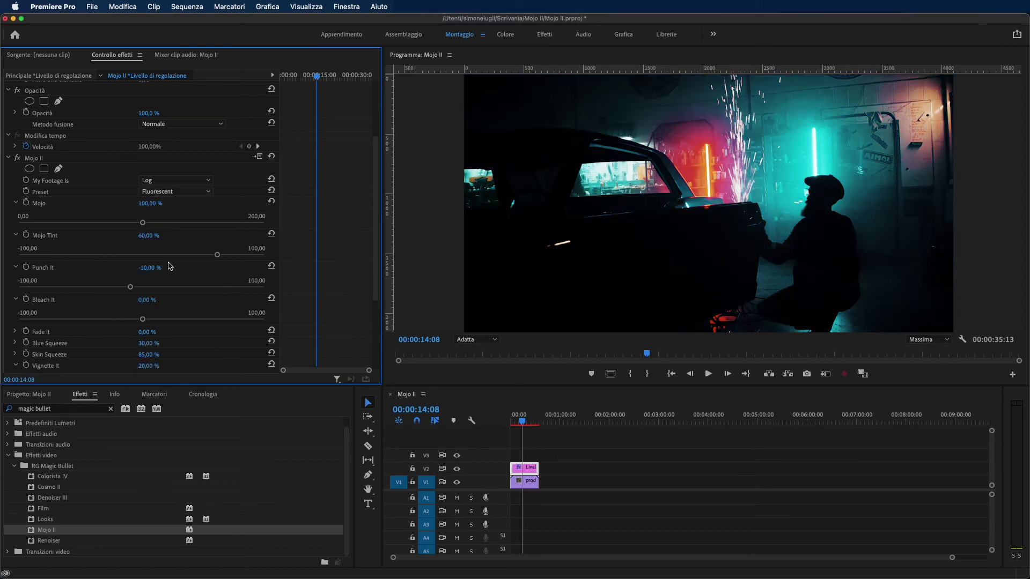
pyautogui.click(171, 193)
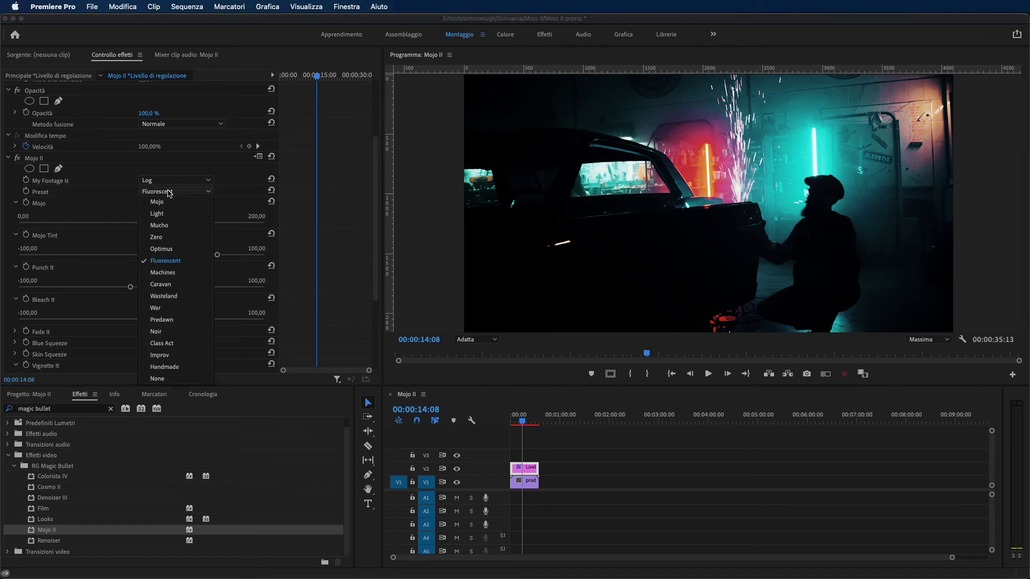
pyautogui.click(160, 274)
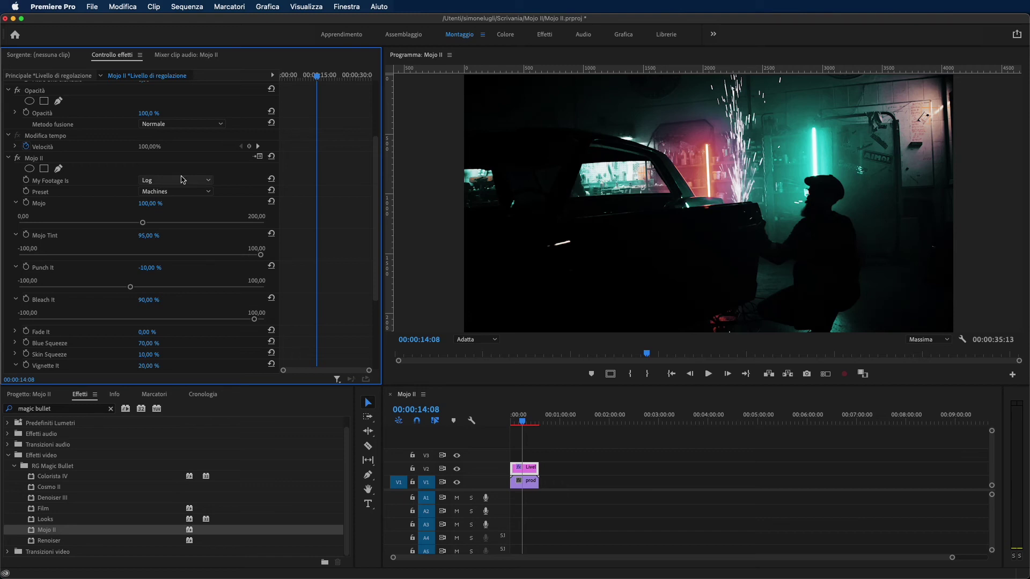
pyautogui.click(155, 193)
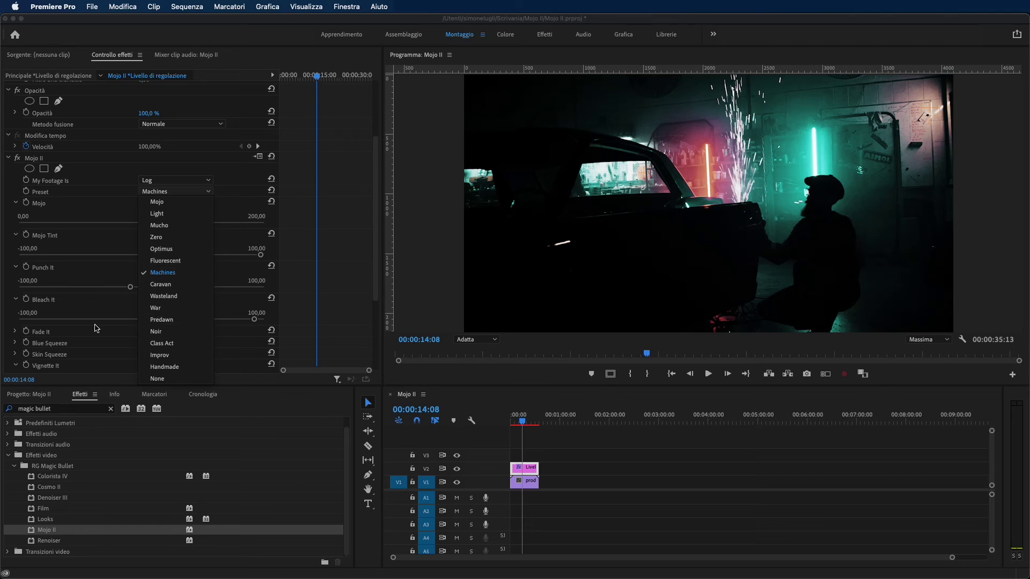
pyautogui.click(178, 309)
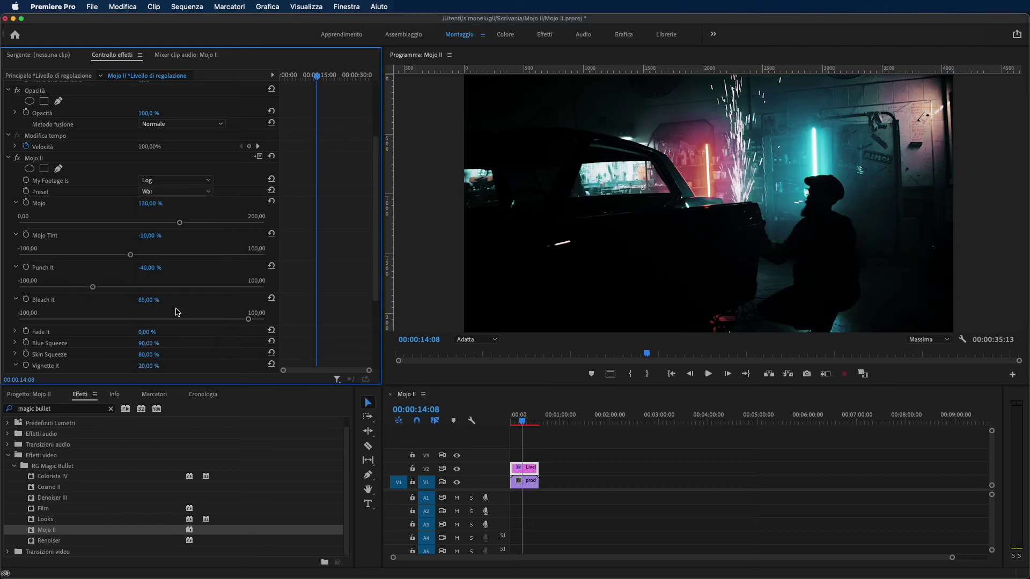
# - Try Predawn and Noir, settle on Class Act, and move the playhead back
pyautogui.click(175, 192)
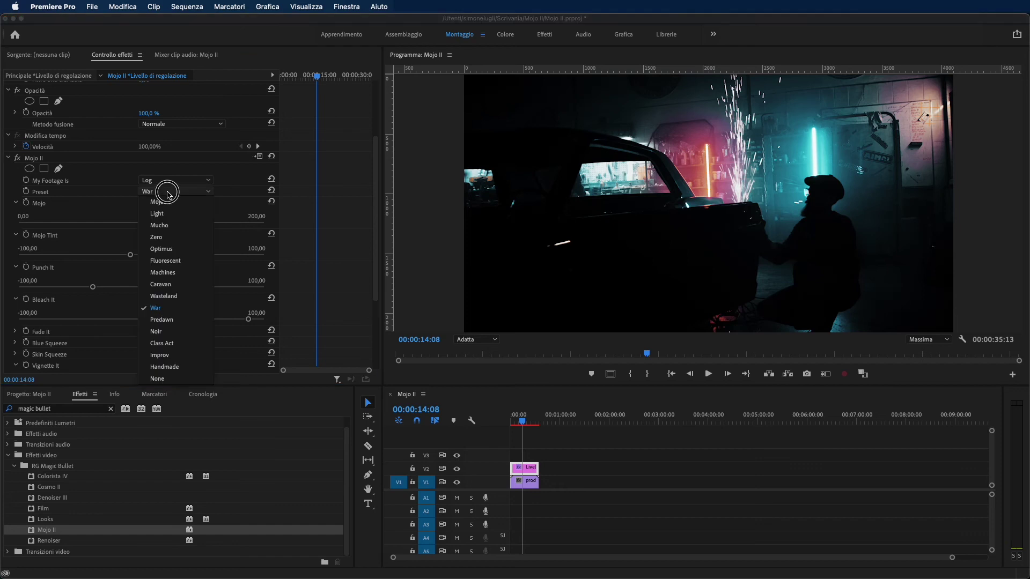
pyautogui.click(176, 324)
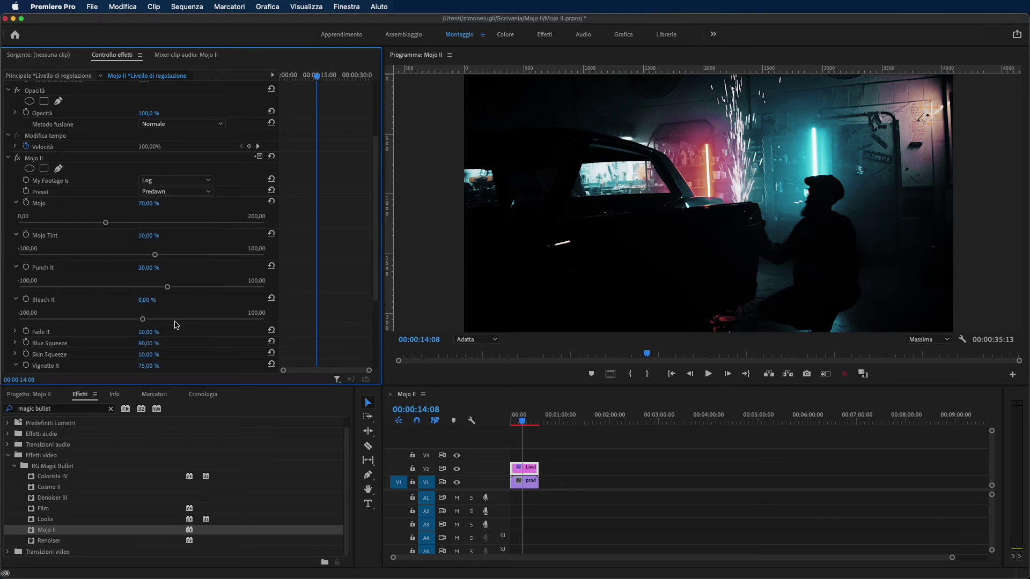
pyautogui.click(173, 192)
pyautogui.click(163, 333)
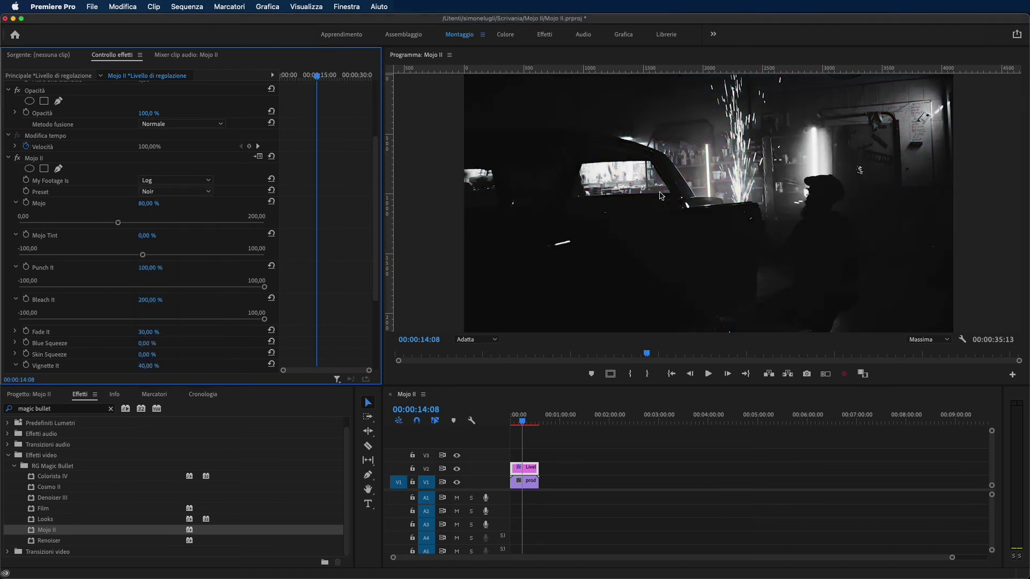
pyautogui.click(160, 193)
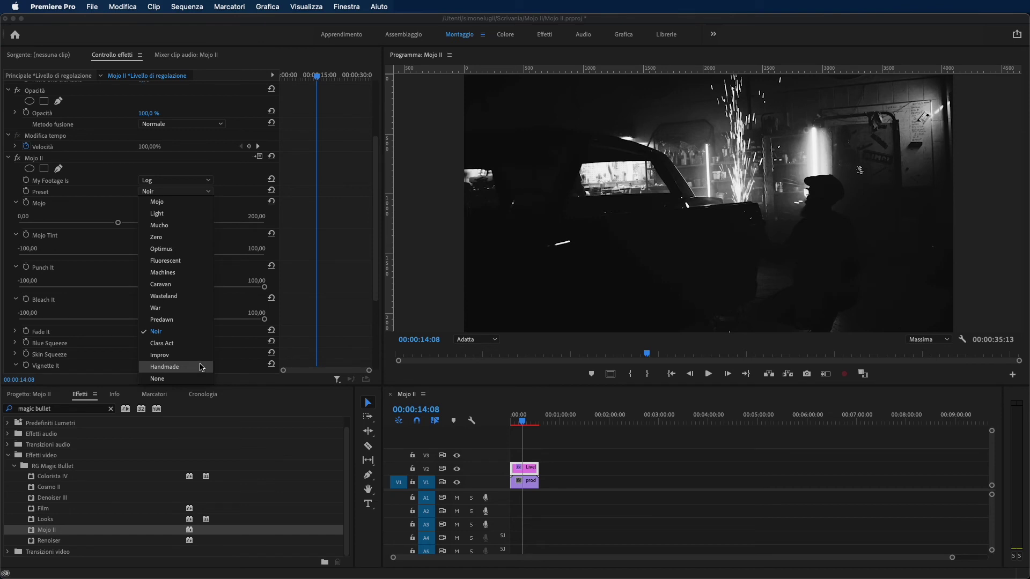
pyautogui.click(191, 344)
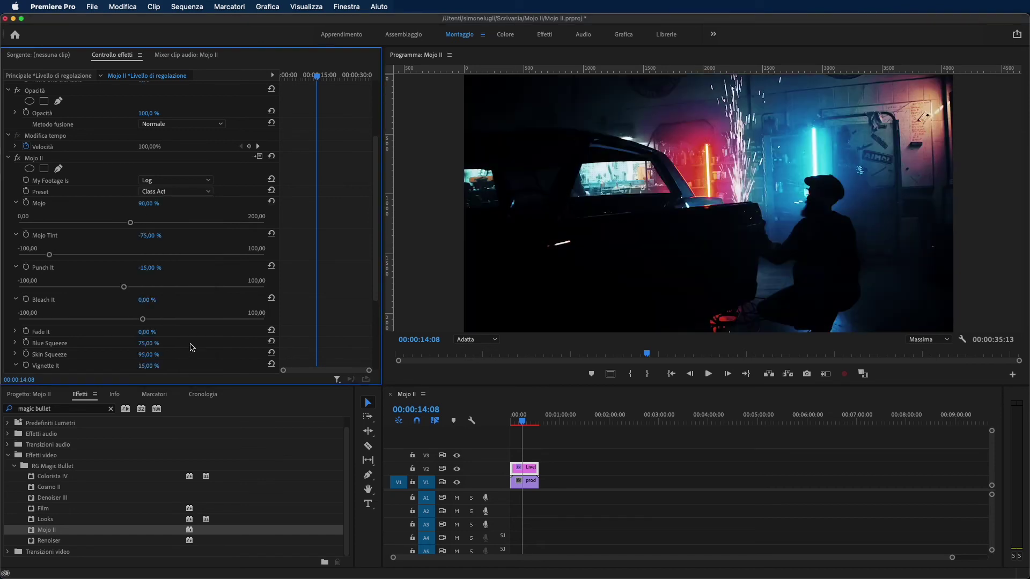
pyautogui.moveTo(522, 421); pyautogui.dragTo(517, 425)
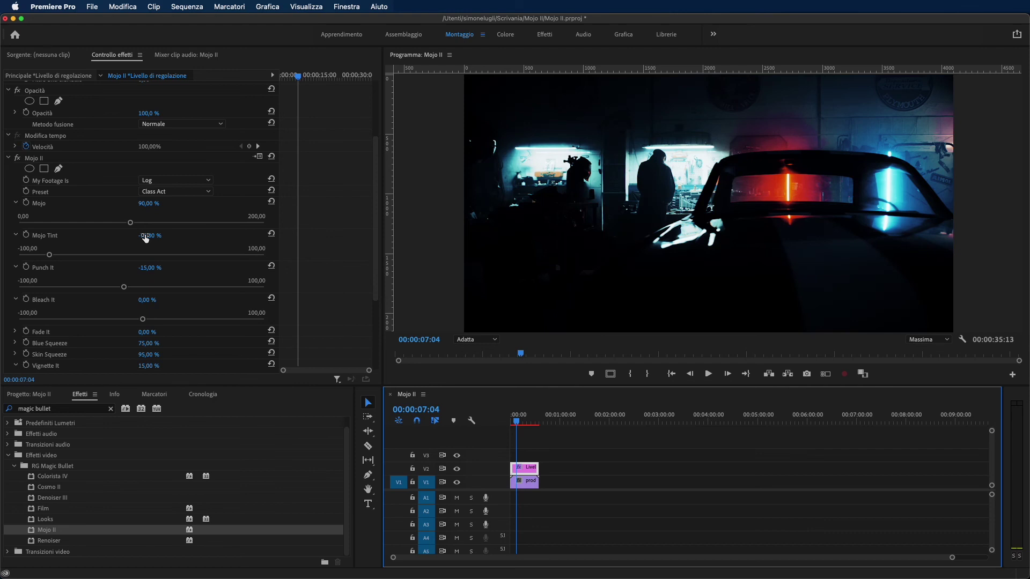
# - Apply the Mojo preset, then set Mojo 96.94%, Mojo Tint -31.88%, Punch It -48.03%
pyautogui.click(175, 192)
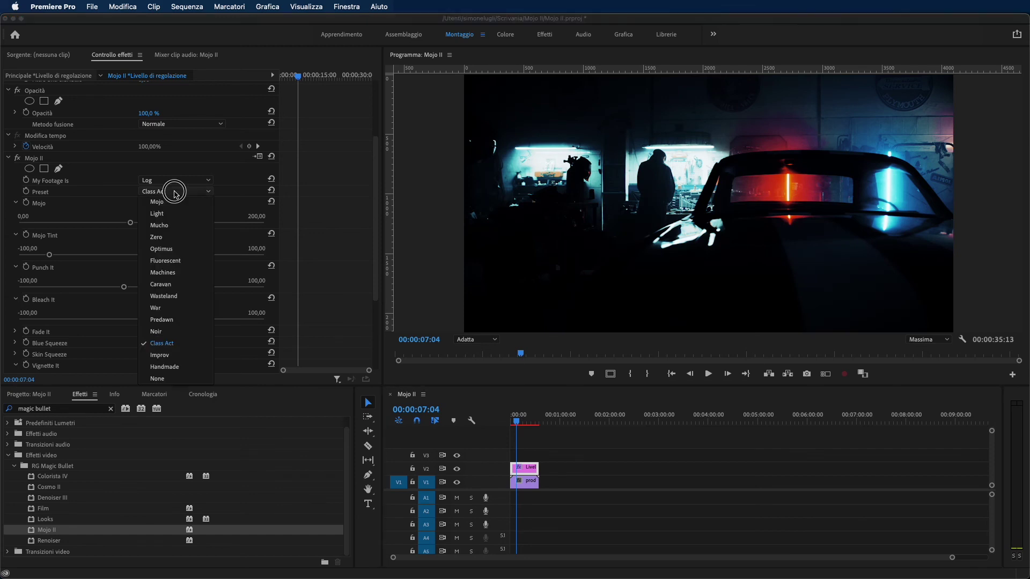
pyautogui.click(174, 203)
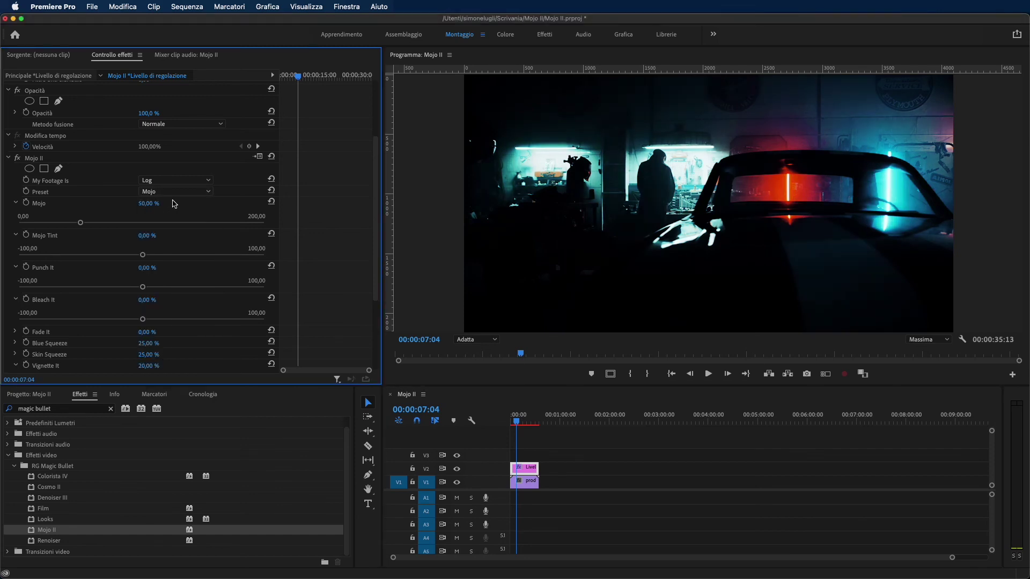
pyautogui.moveTo(80, 223)
pyautogui.mouseDown()
pyautogui.moveTo(138, 222)
pyautogui.moveTo(208, 261)
pyautogui.moveTo(102, 254)
pyautogui.mouseUp()
pyautogui.moveTo(142, 287); pyautogui.dragTo(83, 287)
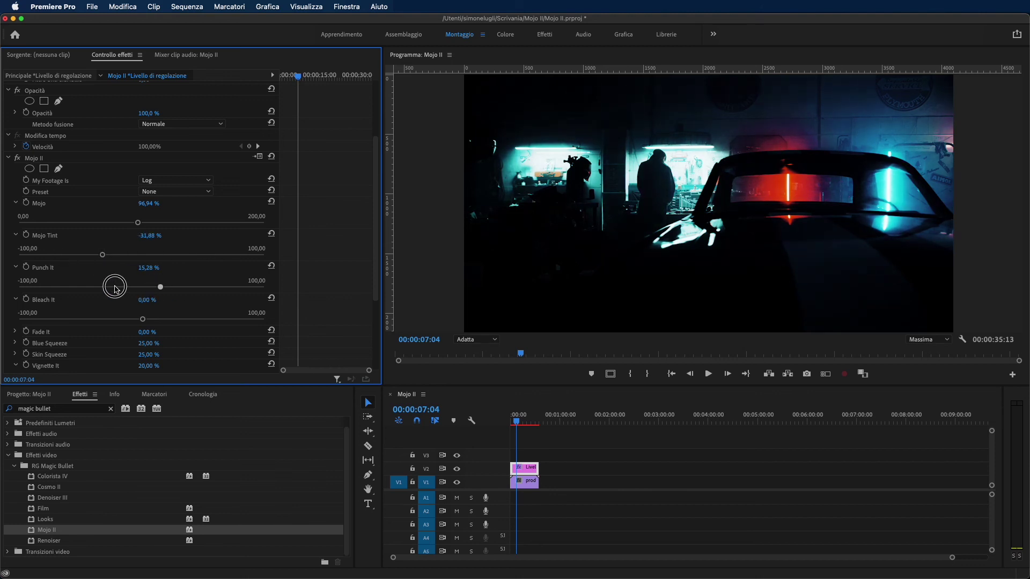
pyautogui.moveTo(145, 321)
pyautogui.mouseDown()
pyautogui.moveTo(132, 320)
pyautogui.moveTo(182, 300)
pyautogui.moveTo(118, 312)
pyautogui.mouseUp()
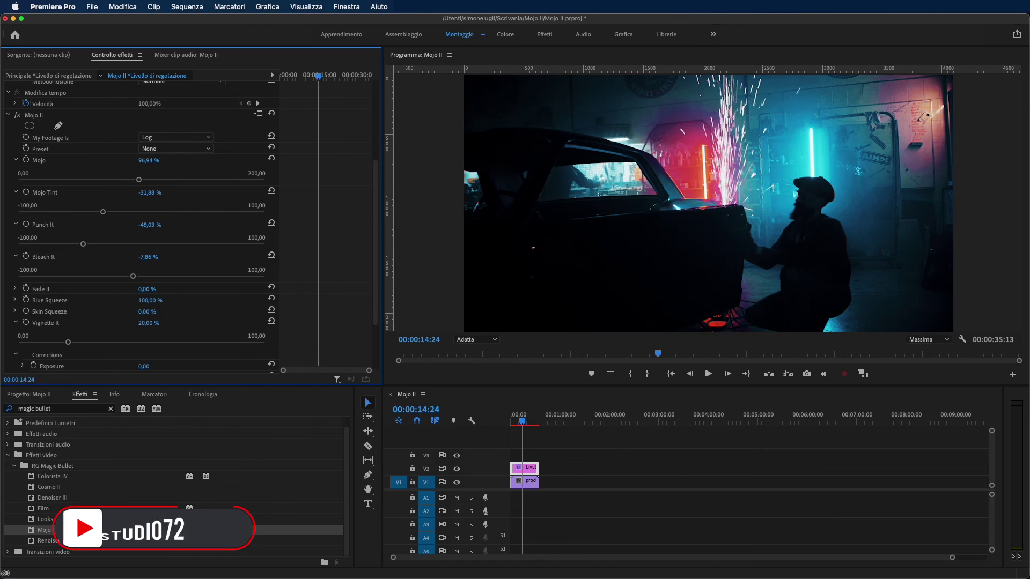
pyautogui.moveTo(68, 341); pyautogui.dragTo(39, 341)
# - Set Skin Yellow/Pink to 47 and play the sequence from the start
pyautogui.scroll(-3, 142, 339)
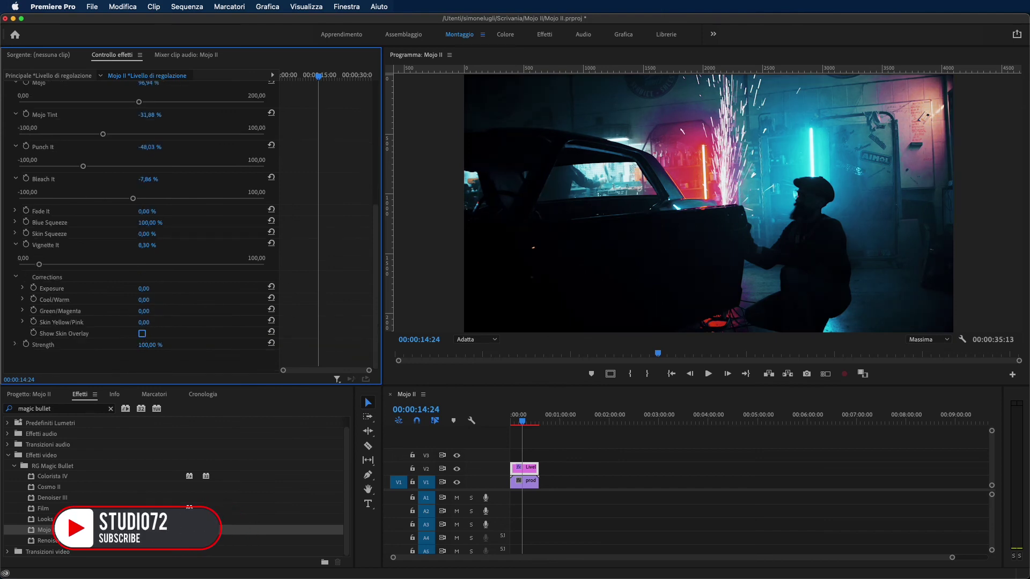
pyautogui.moveTo(144, 322); pyautogui.dragTo(169, 323)
pyautogui.click(509, 424)
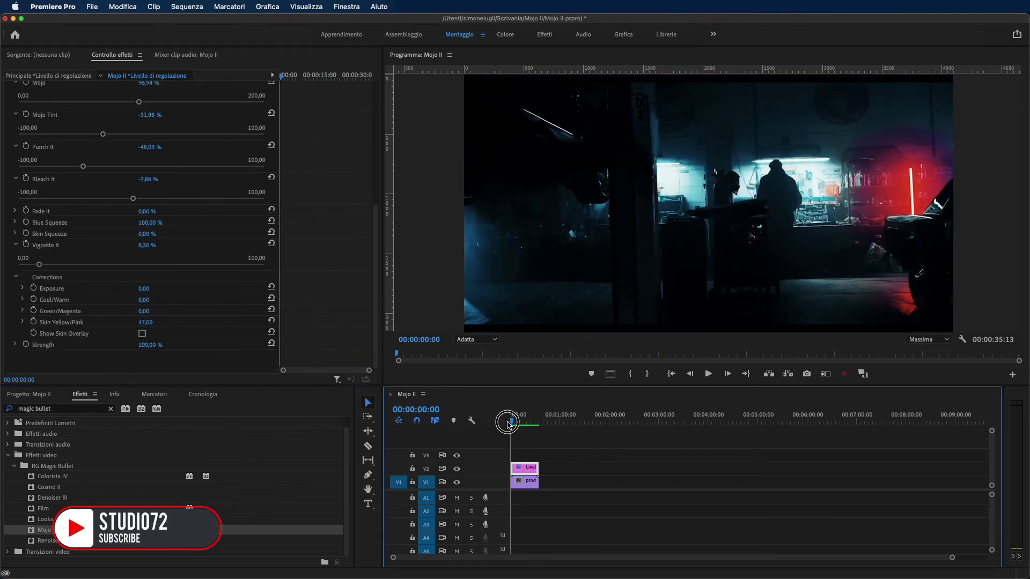
pyautogui.press('space')
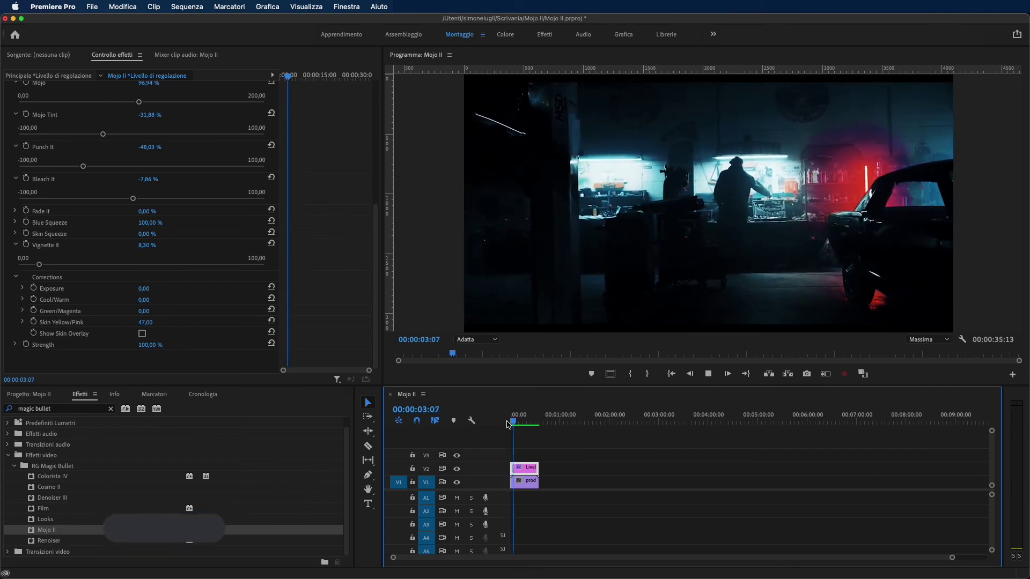
# - Stop playback near six seconds and toggle V2 track output to compare the shot with and without Mojo II
pyautogui.press('space')
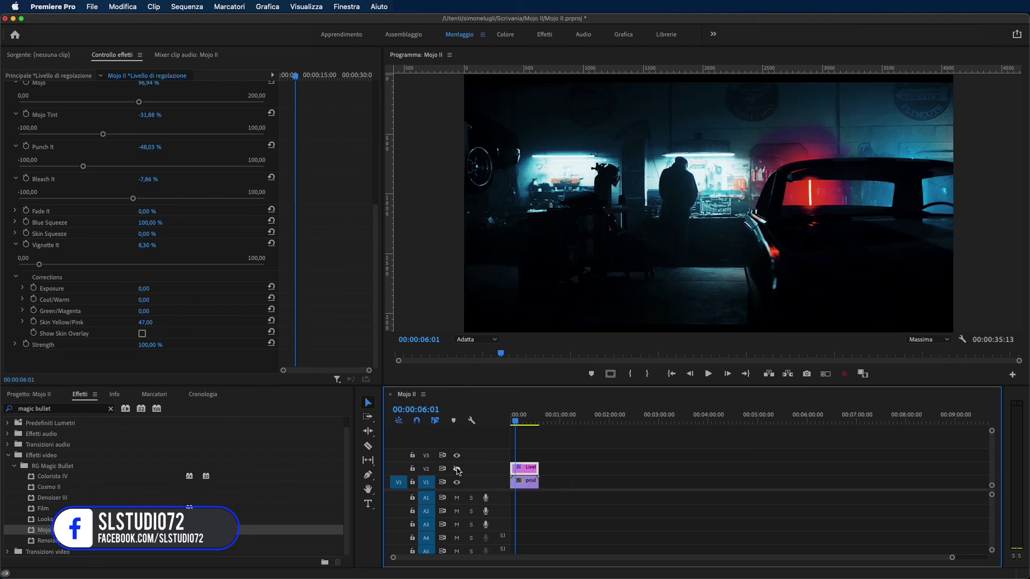
pyautogui.click(457, 470)
pyautogui.click(457, 470)
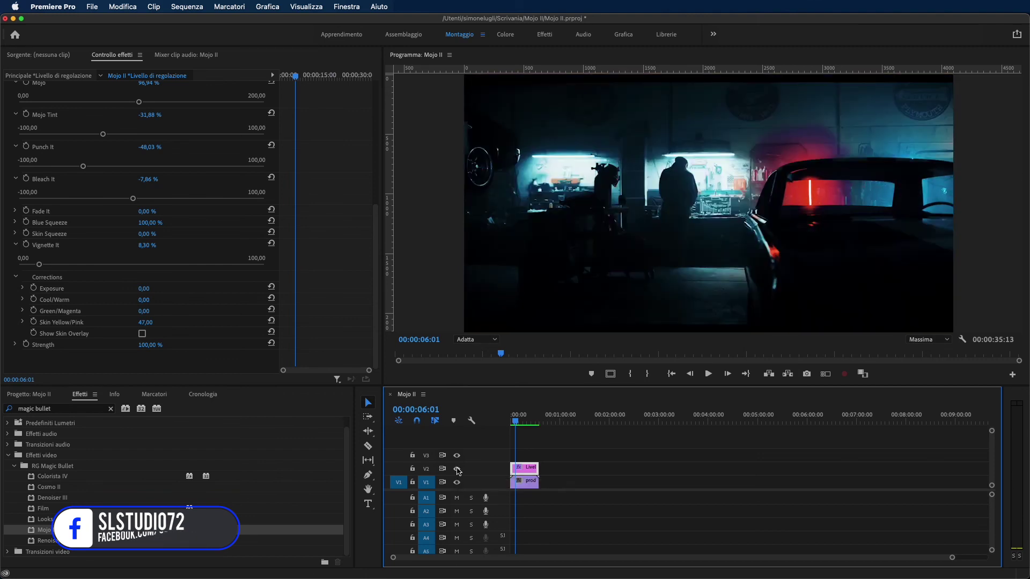
pyautogui.click(457, 469)
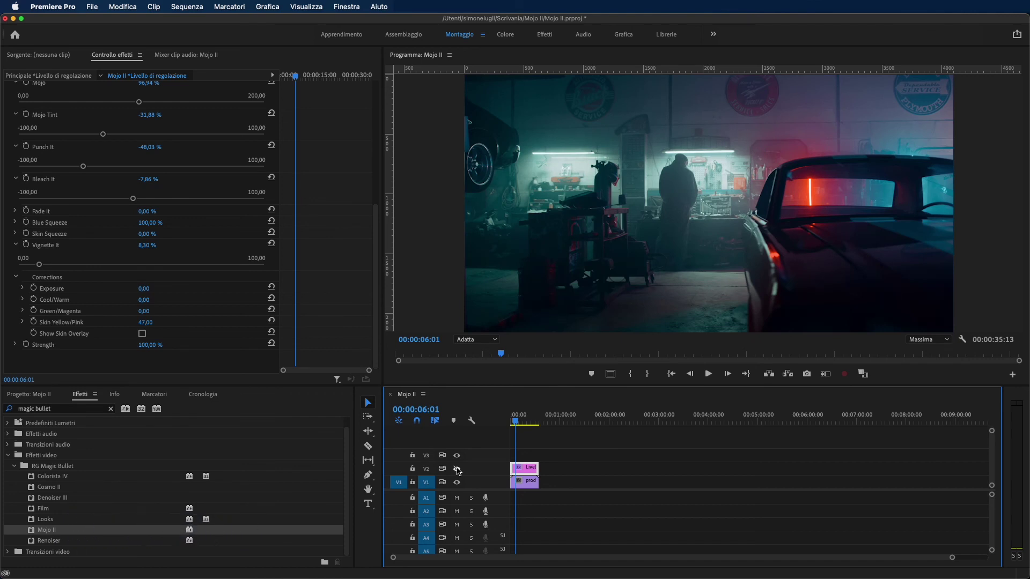
pyautogui.click(457, 470)
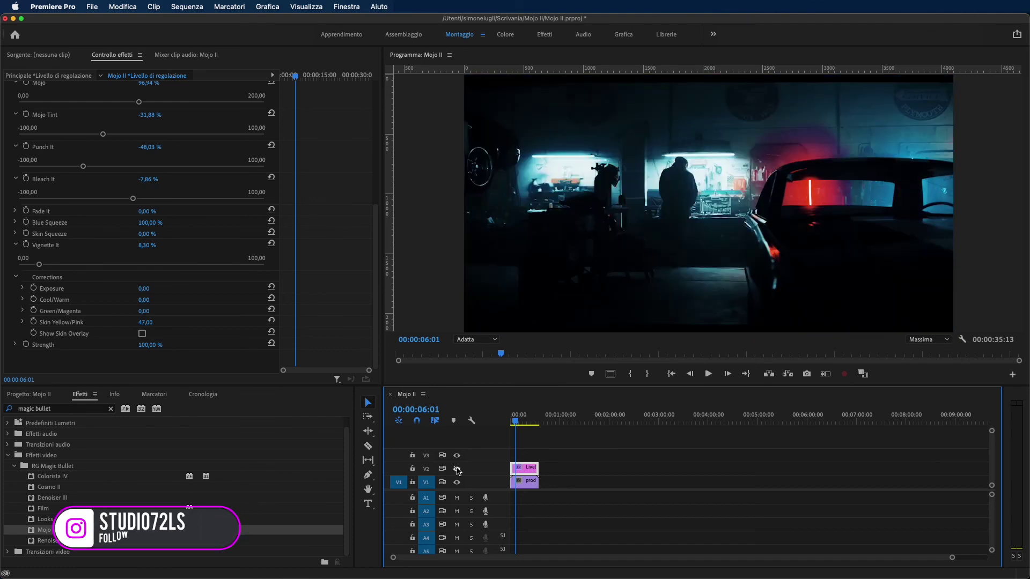
pyautogui.click(457, 470)
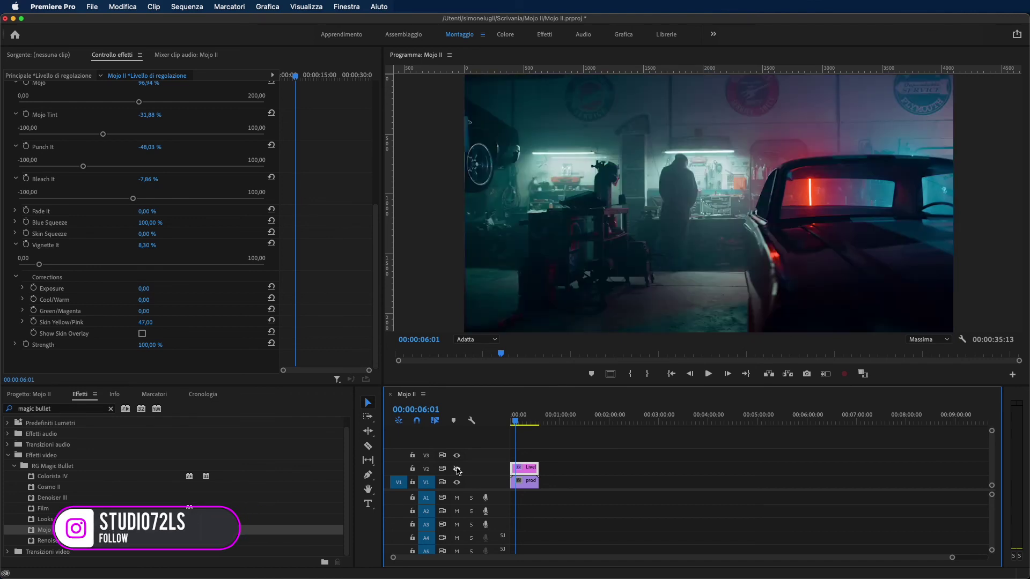